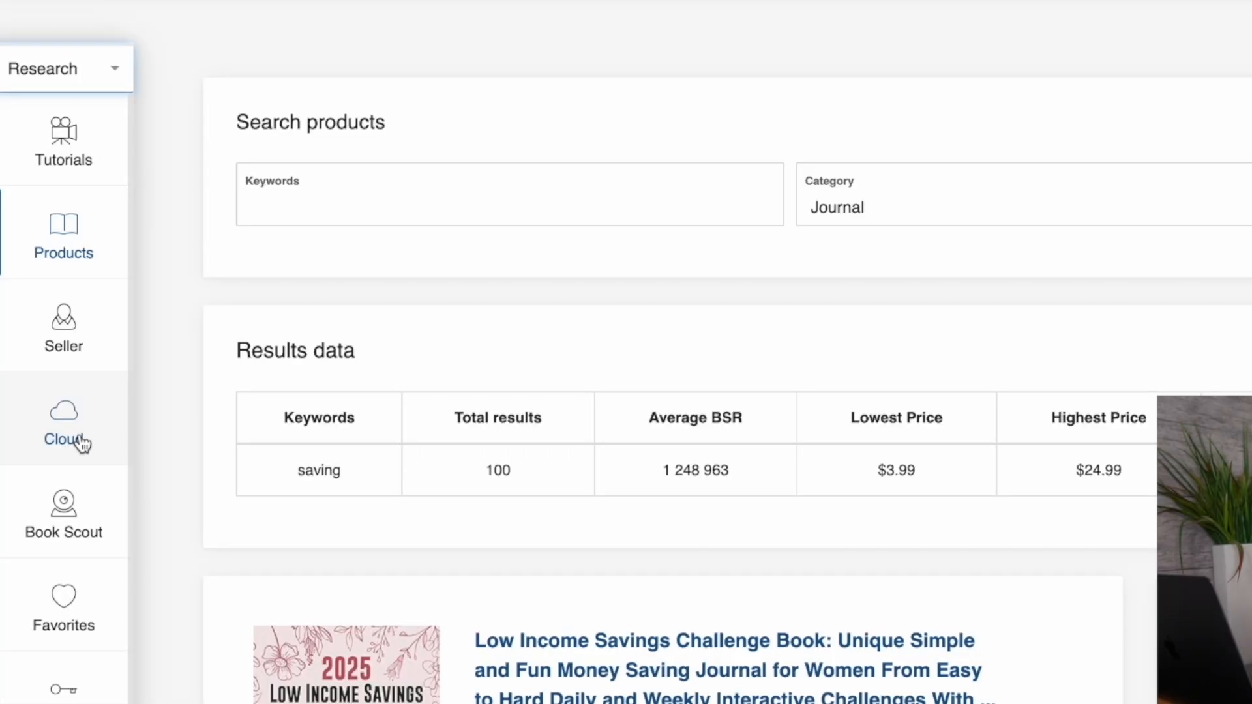
Open the Cloud research page and set the search category to Journal.
click(78, 441)
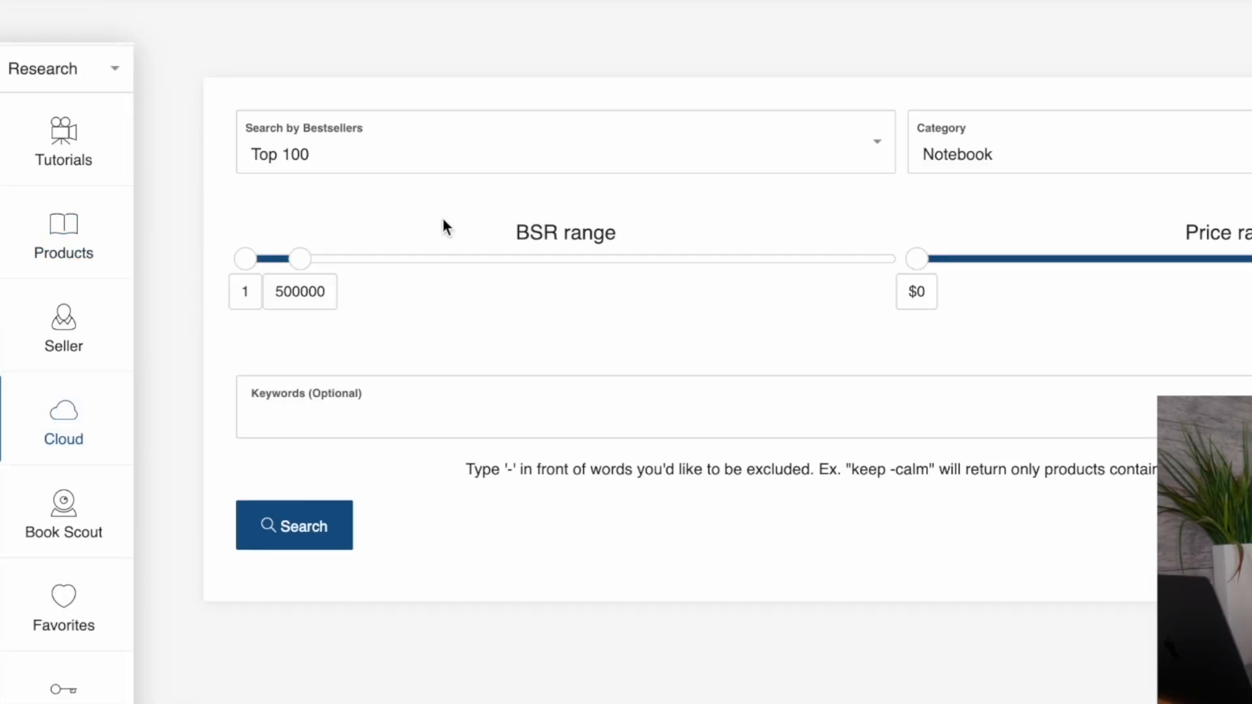
click(738, 236)
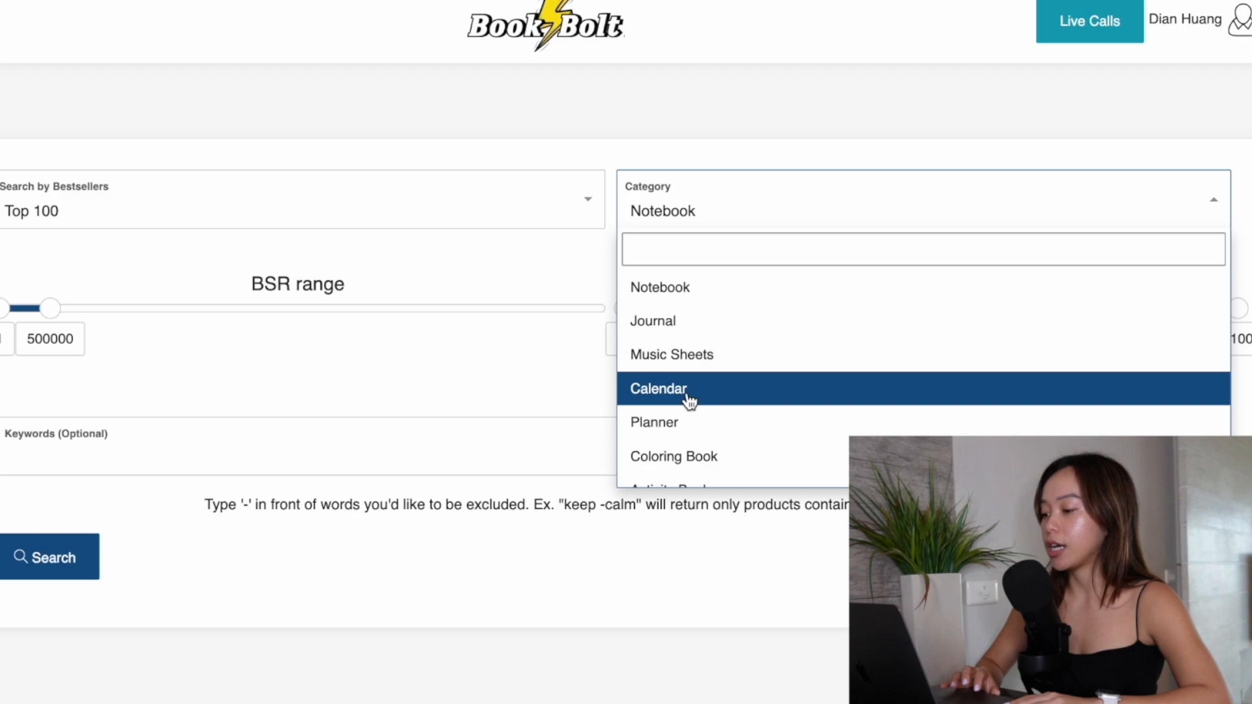
scroll(689, 400, down, 2)
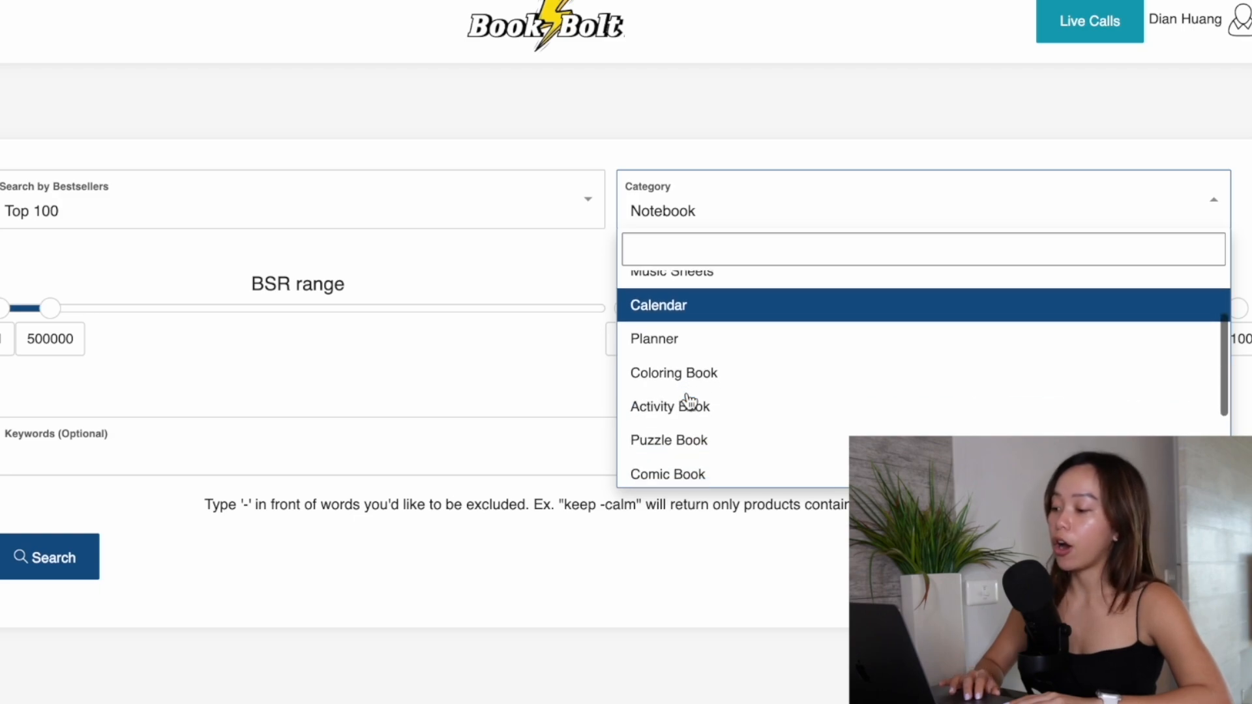
scroll(690, 400, up, 2)
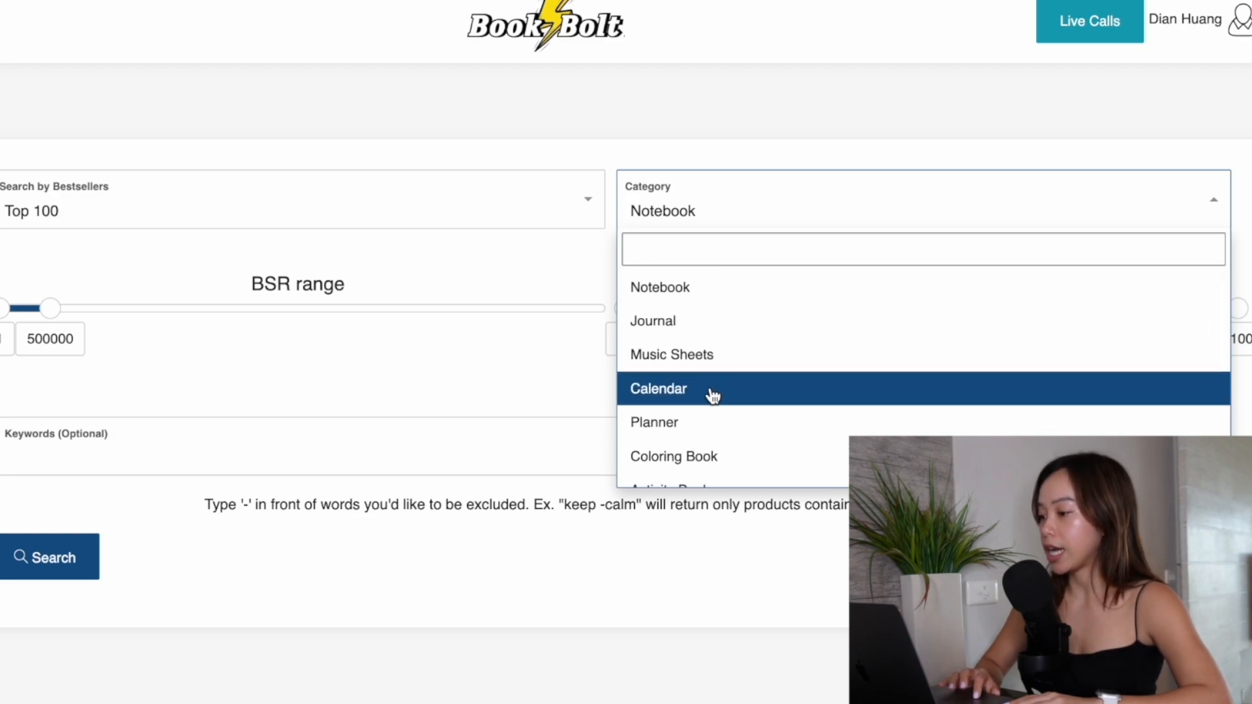
click(717, 333)
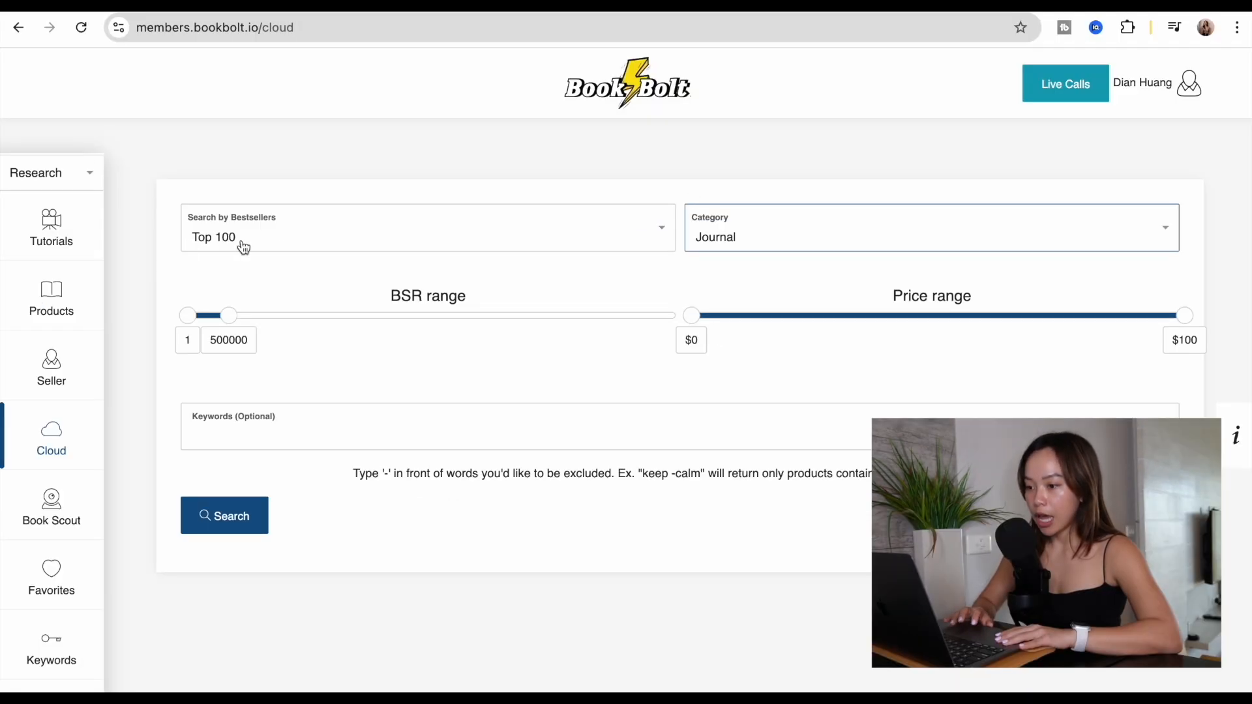
Search the Top 100 journal bestsellers for "self love" with BSR up to 75222 and price up to $44, and review the results.
click(243, 247)
click(235, 298)
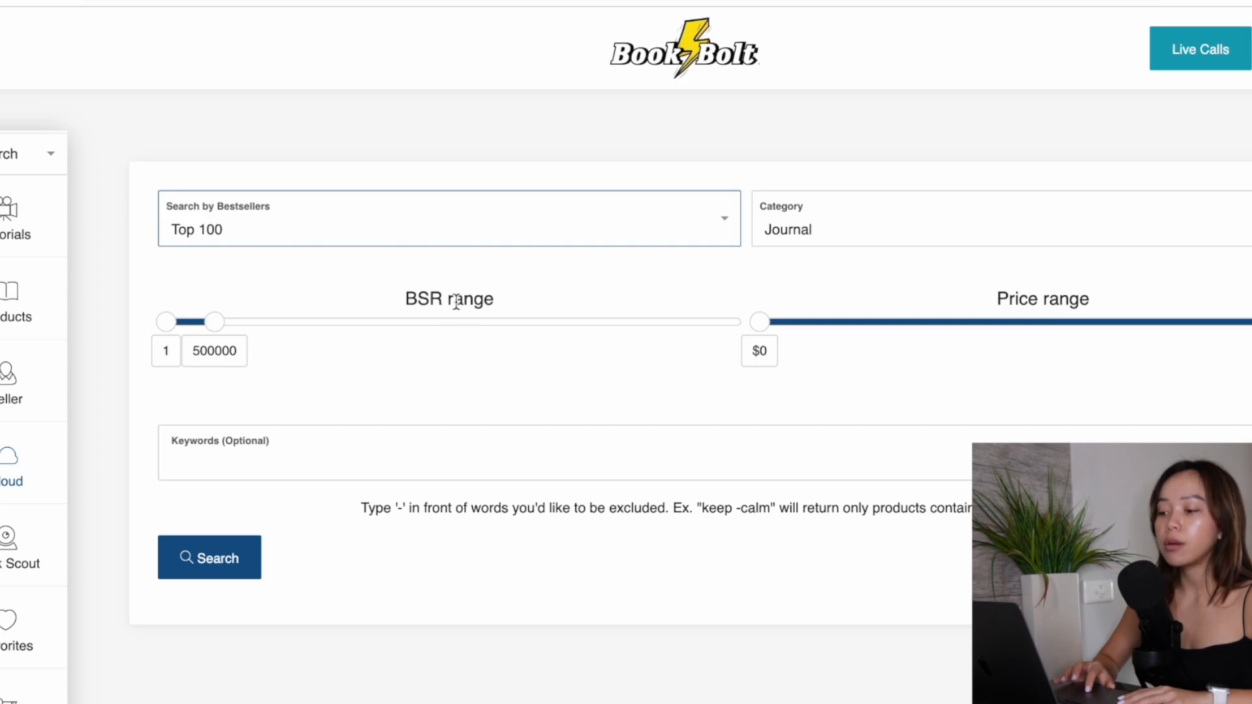
drag(209, 322, 192, 322)
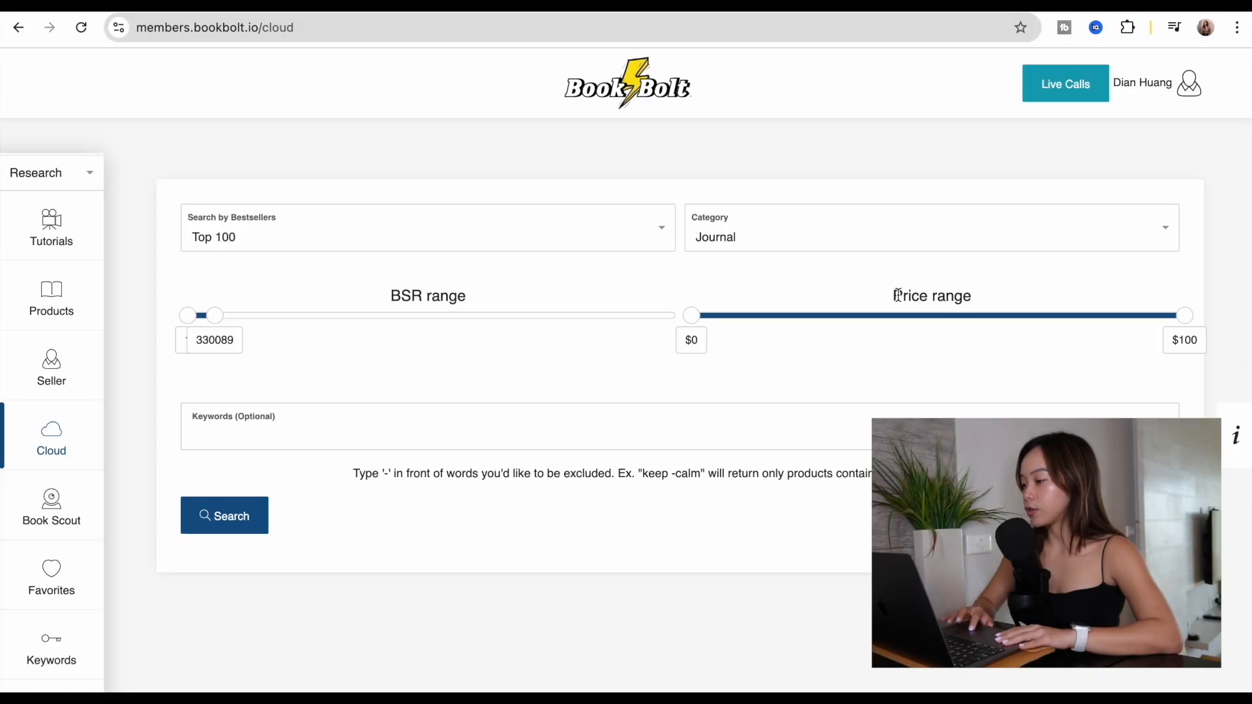
drag(898, 295, 990, 302)
drag(1148, 319, 879, 317)
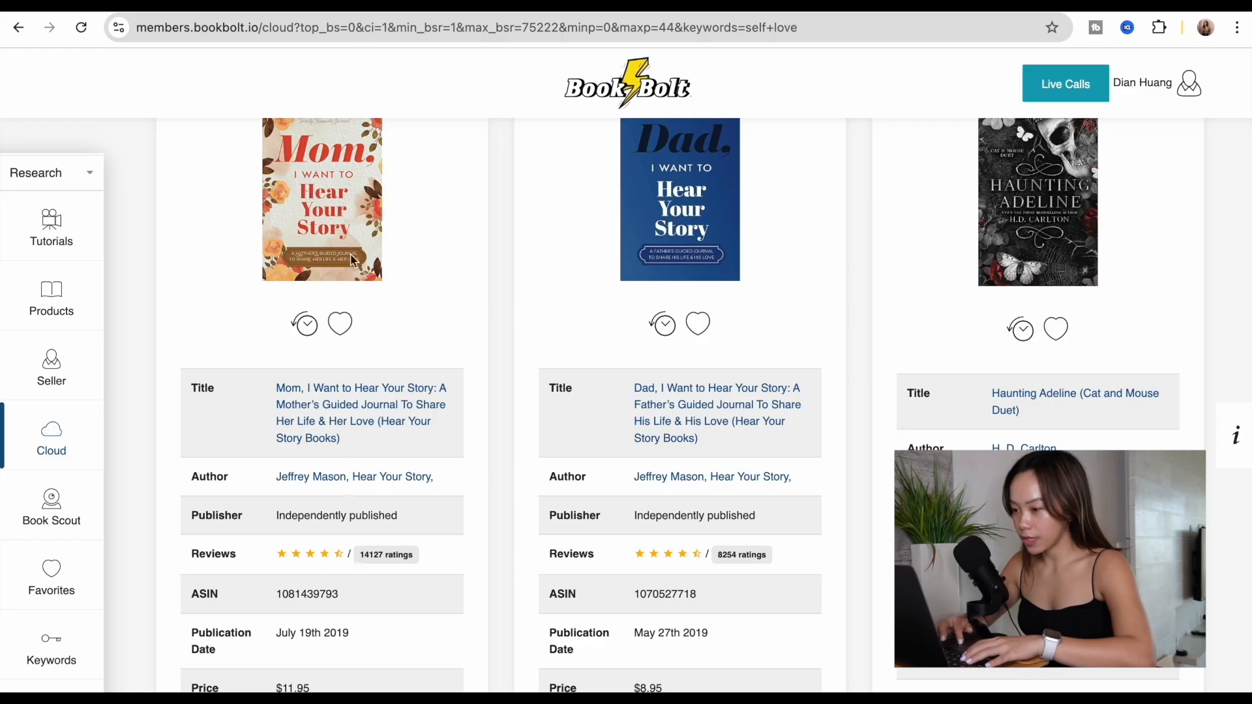
scroll(358, 460, down, 4)
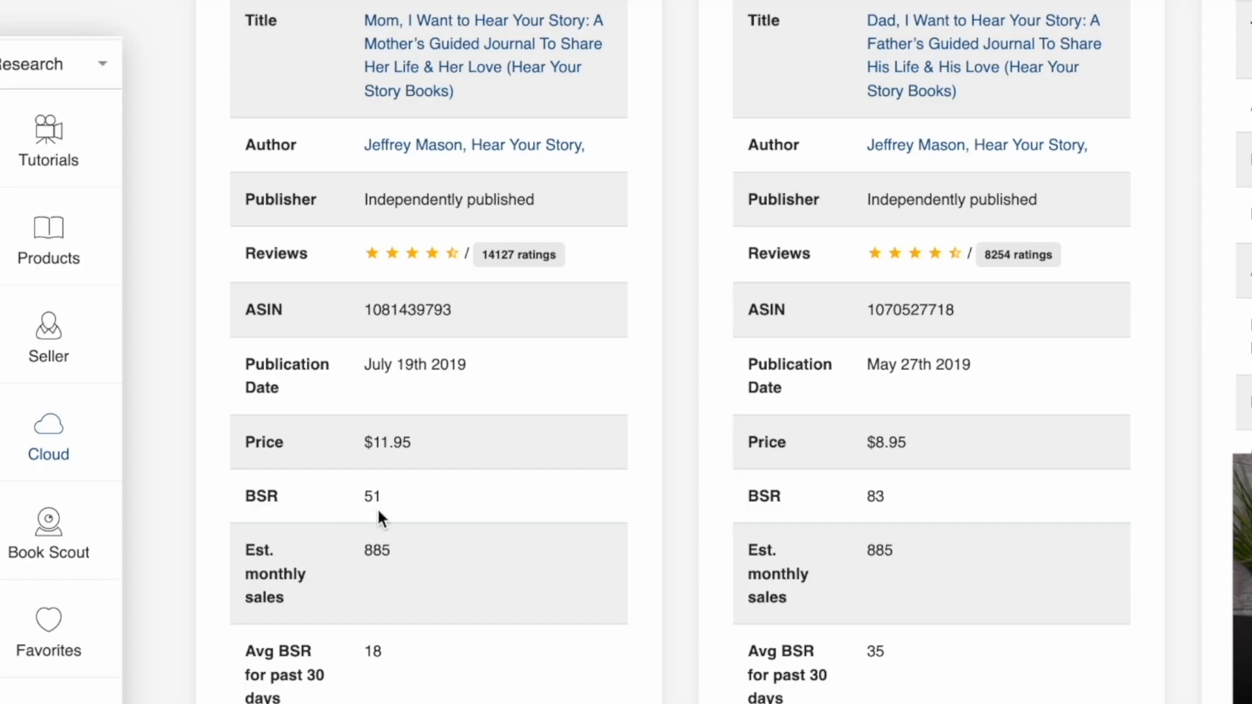
scroll(399, 515, down, 2)
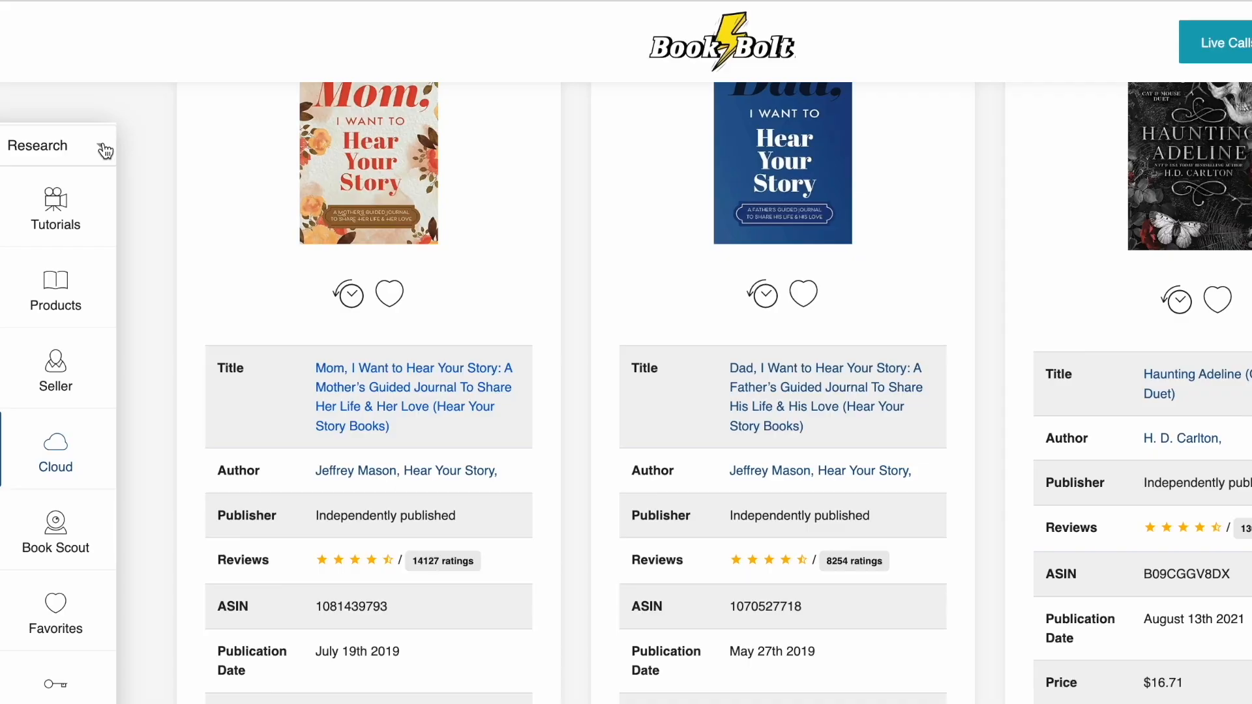
Switch to Book Bolt Studio and create a 24-page, 6 x 9 in paperback project named "journal" with black and white interior and bleed.
click(98, 145)
click(72, 255)
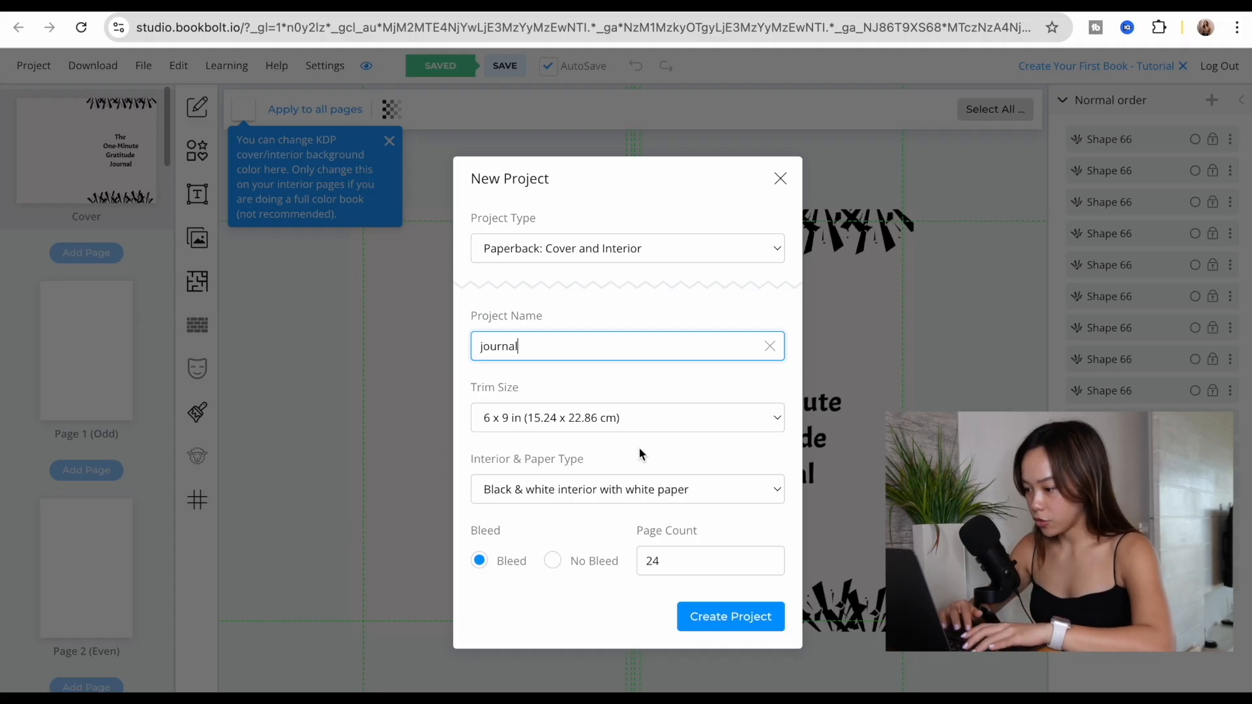
click(750, 616)
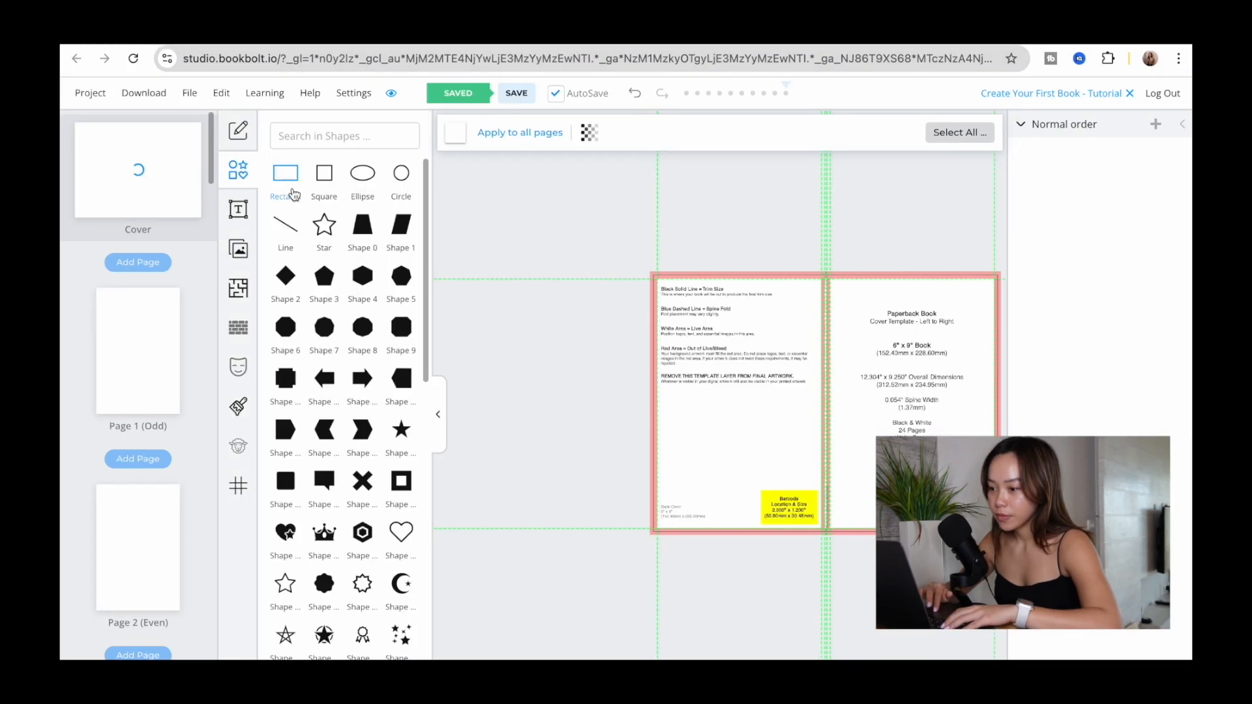
Add a square enlarged to cover the entire book cover and fill it with pale pink.
click(292, 154)
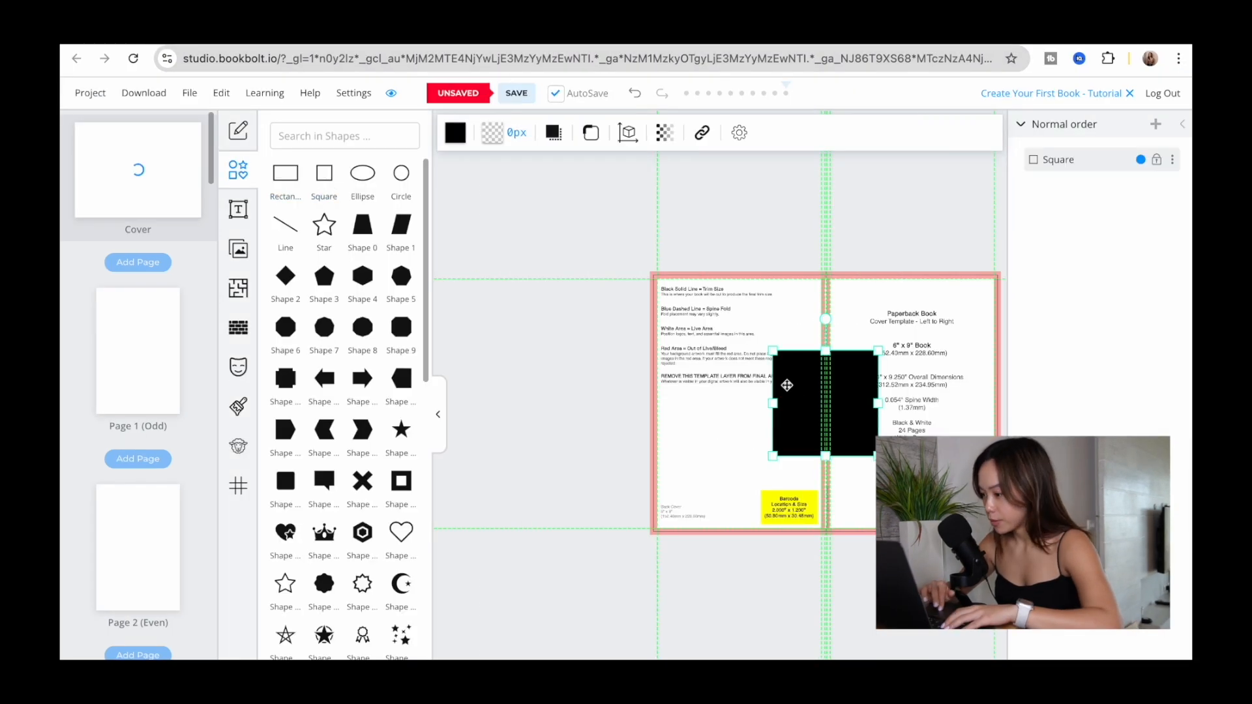
drag(789, 345, 646, 224)
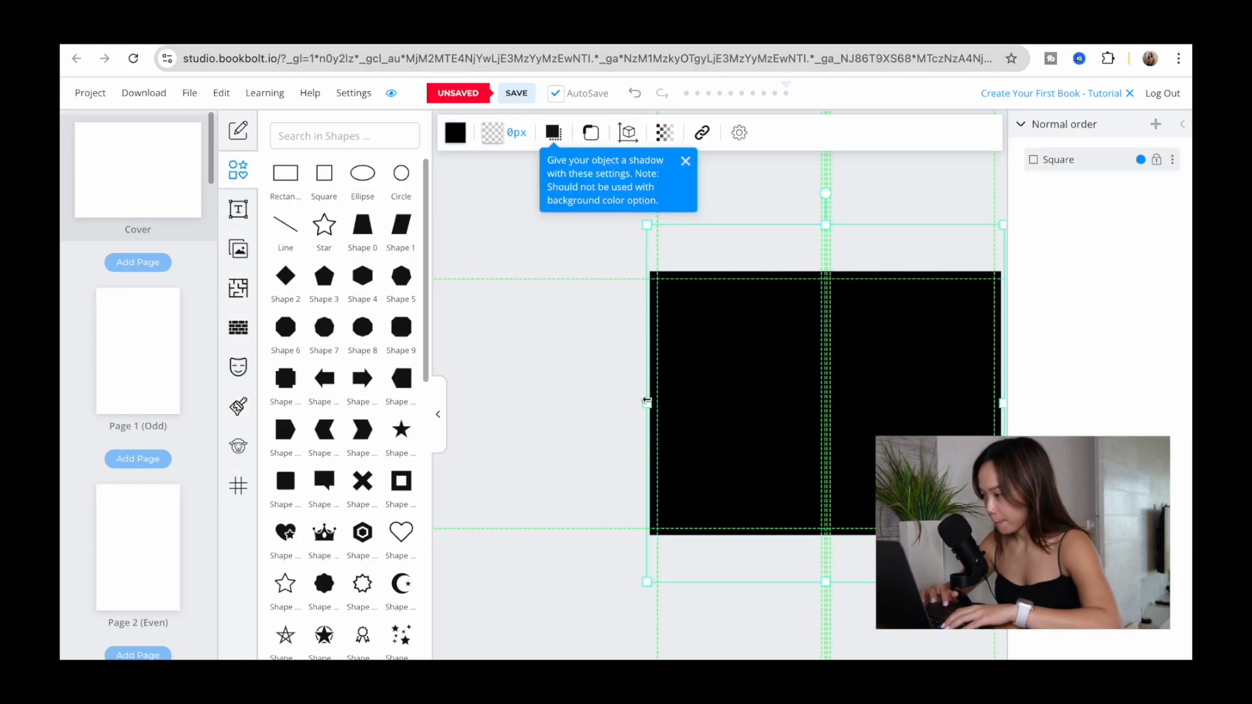
click(455, 133)
click(482, 198)
scroll(846, 399, down, 2)
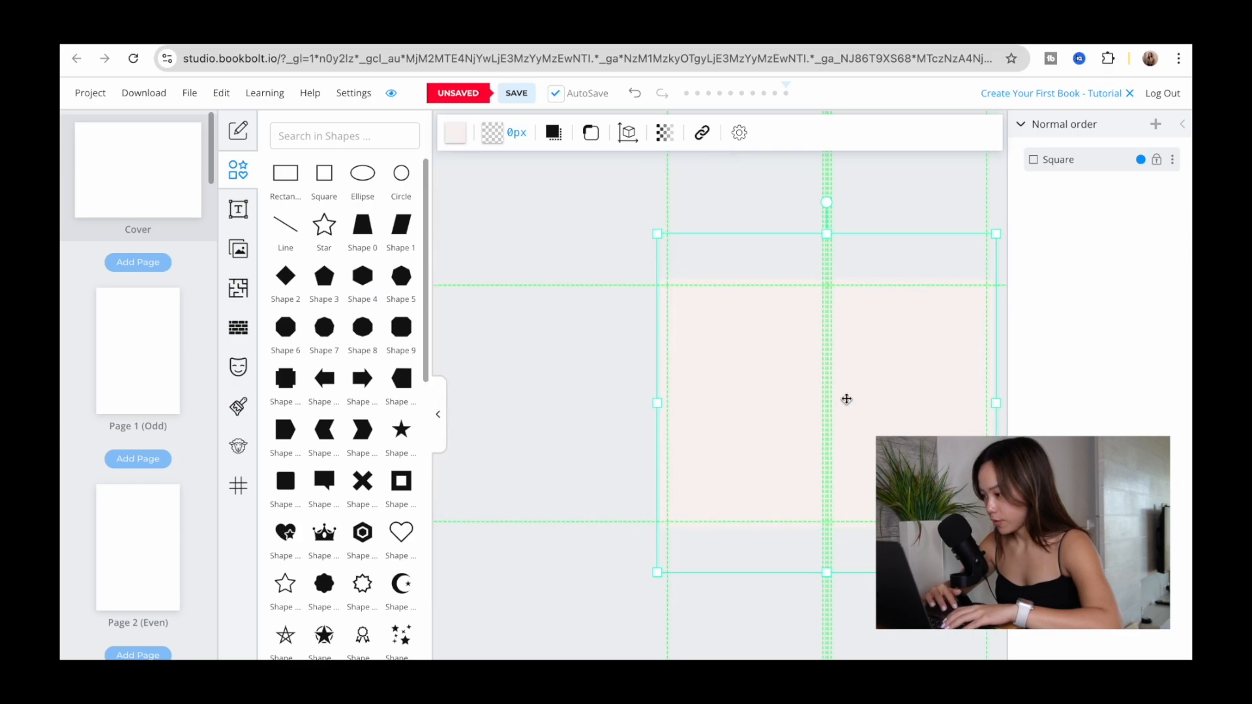
scroll(847, 399, up, 1)
scroll(427, 409, down, 4)
click(238, 170)
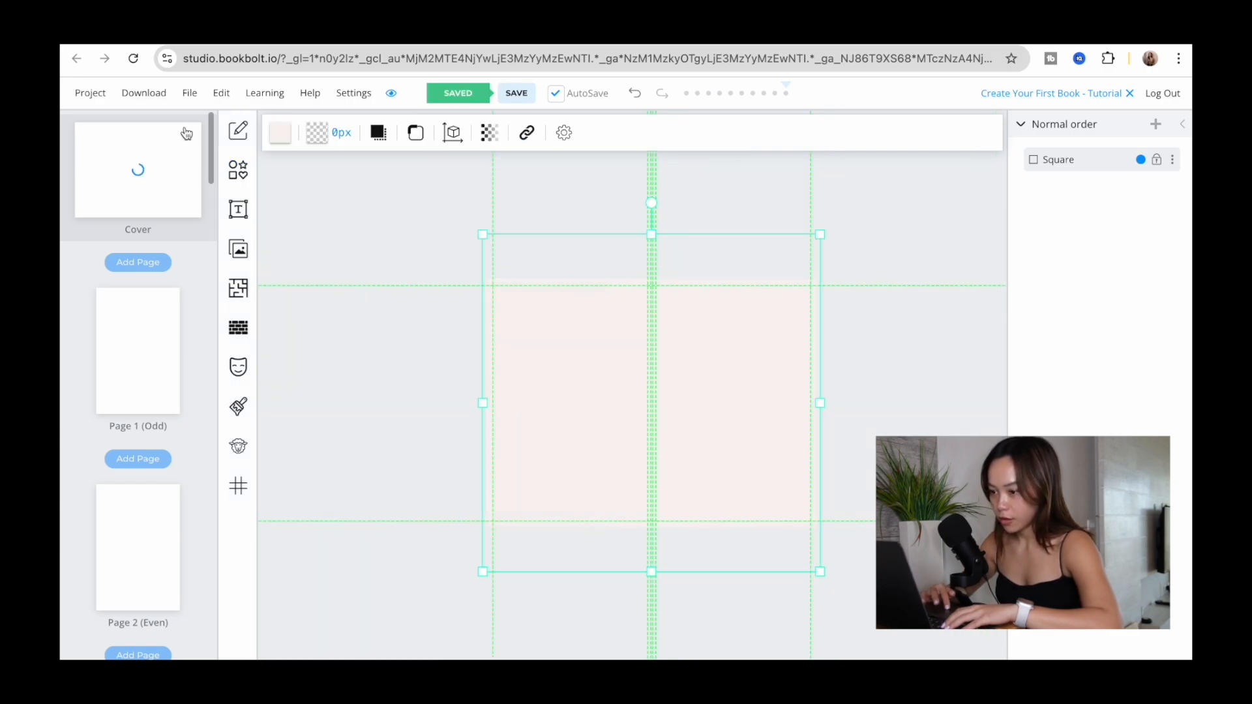
Add a heading to the cover reading "Mom, I want to hear your story" across three lines.
click(238, 208)
click(344, 135)
double_click(825, 403)
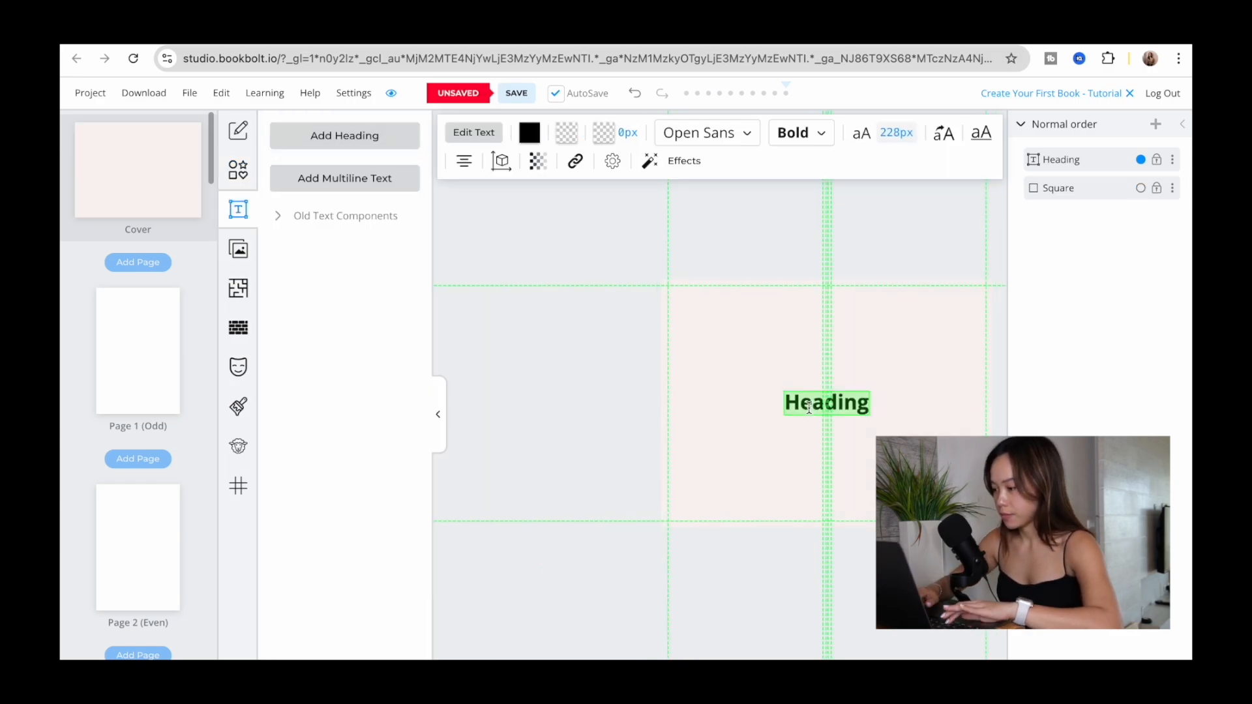
text(Mom, i)
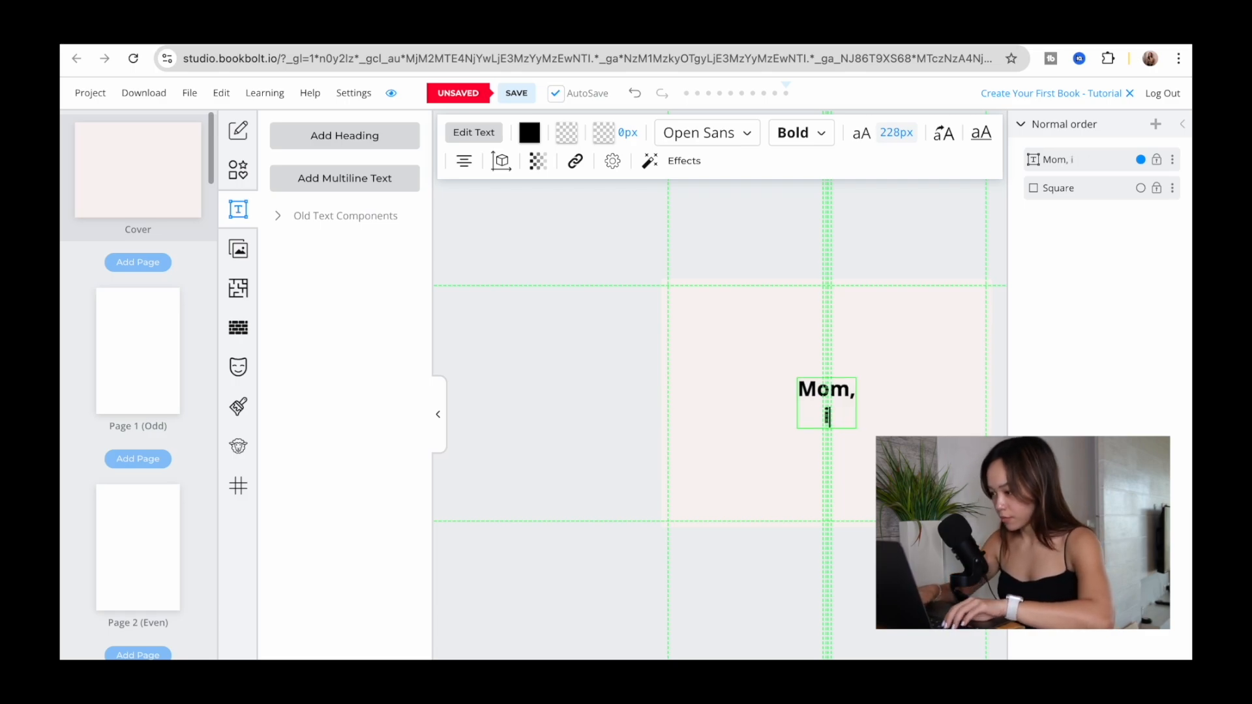
text( want to )
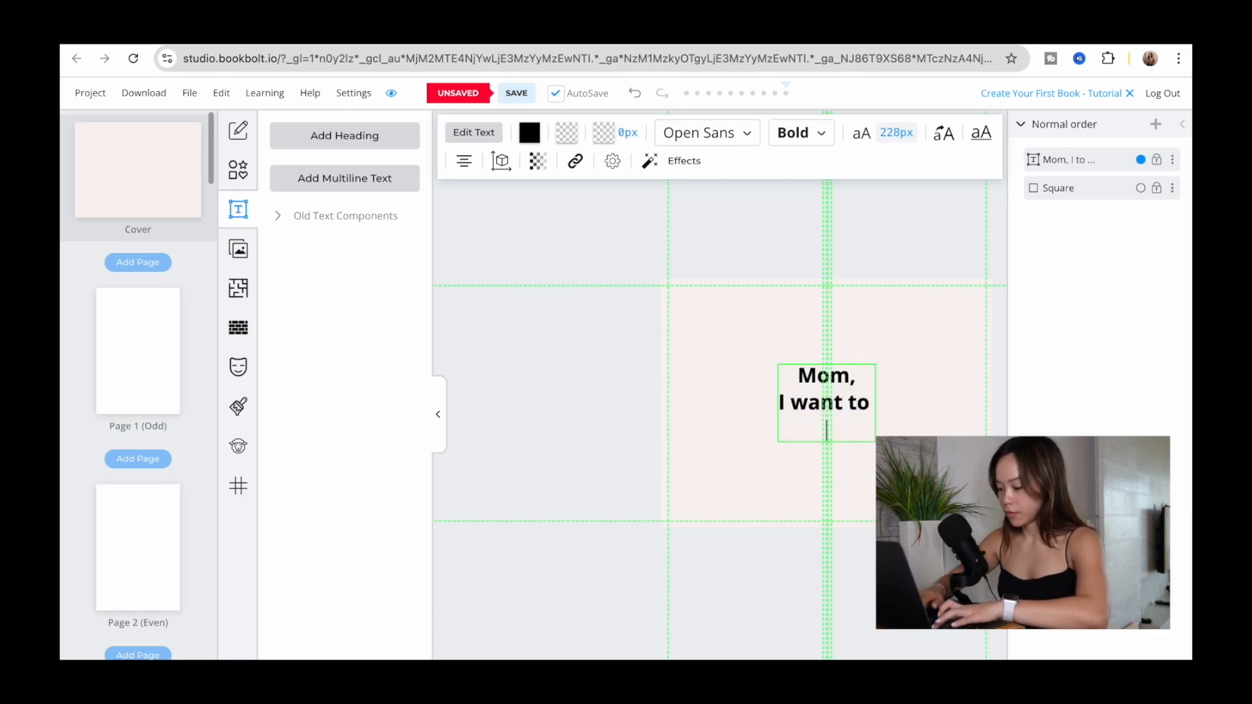
text(Hear your story)
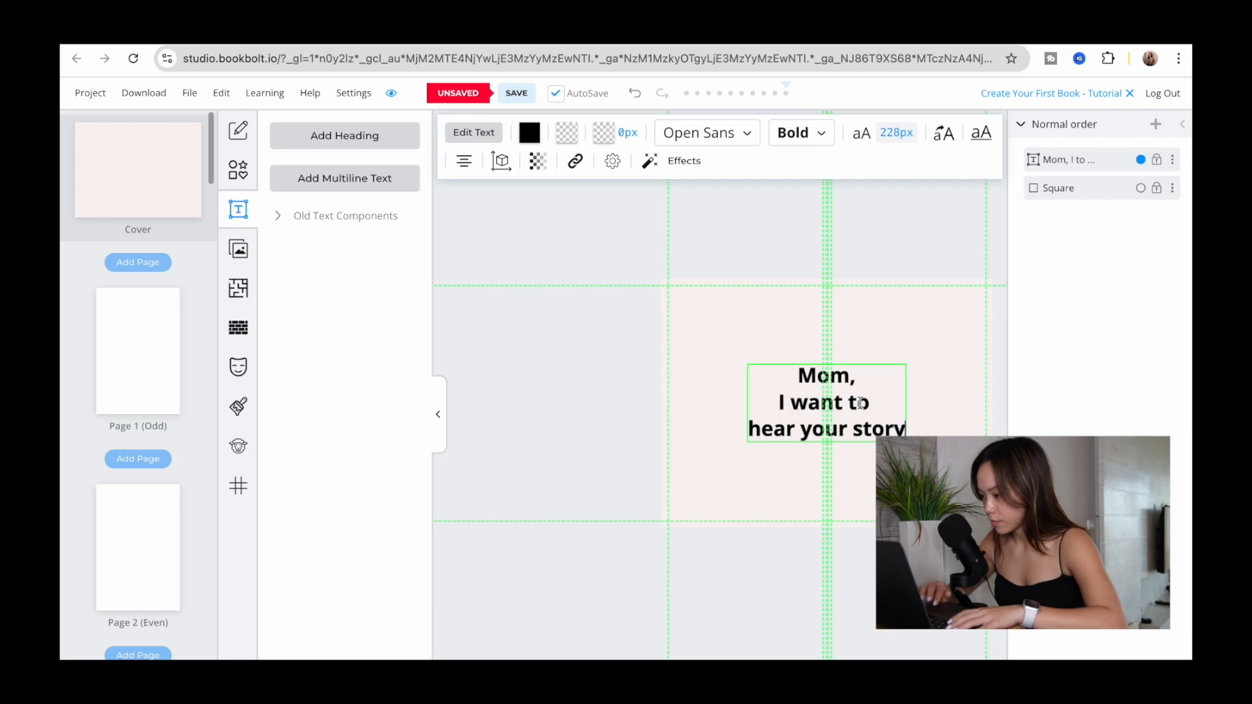
click(897, 276)
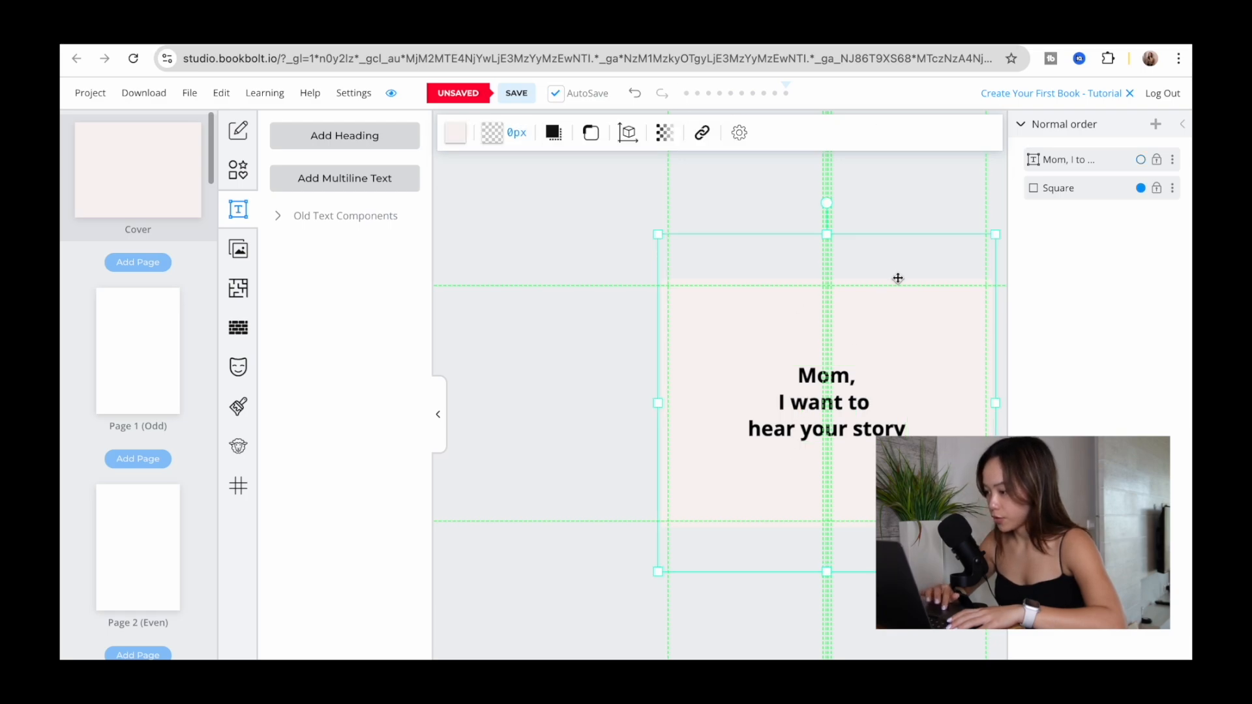
Move the title onto the front cover and scale its text down to 185px.
double_click(803, 431)
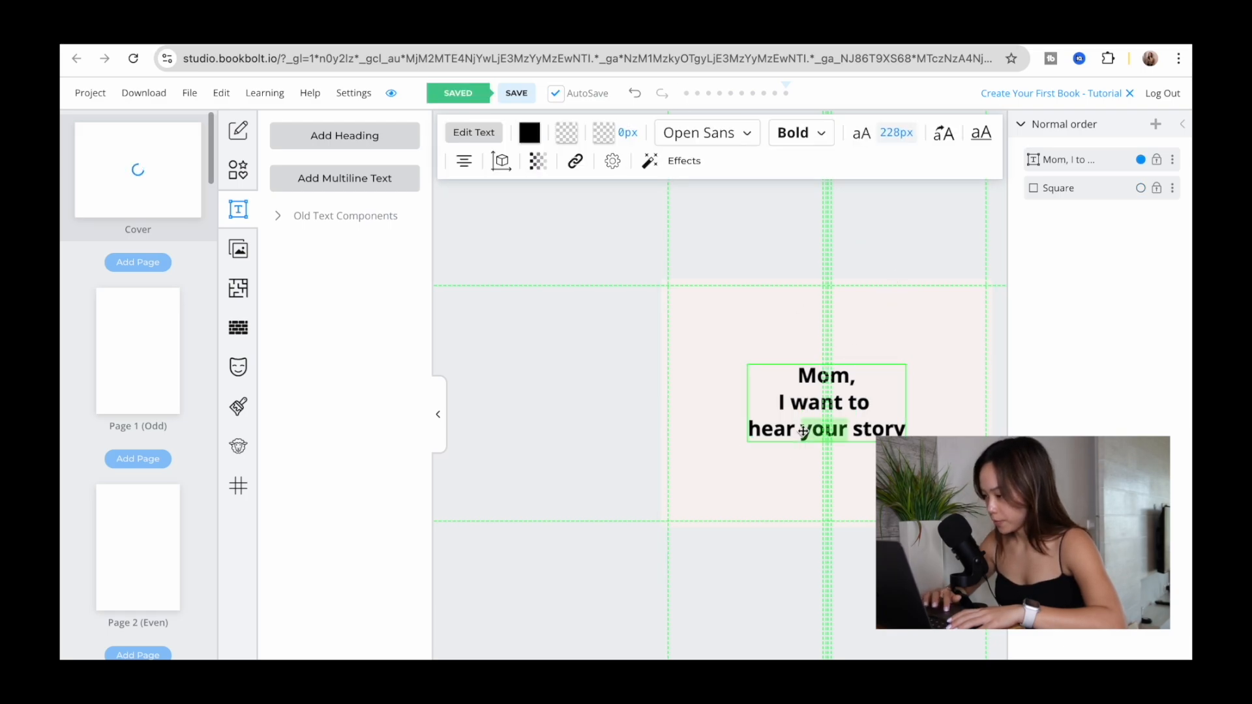
click(435, 420)
drag(666, 361, 670, 358)
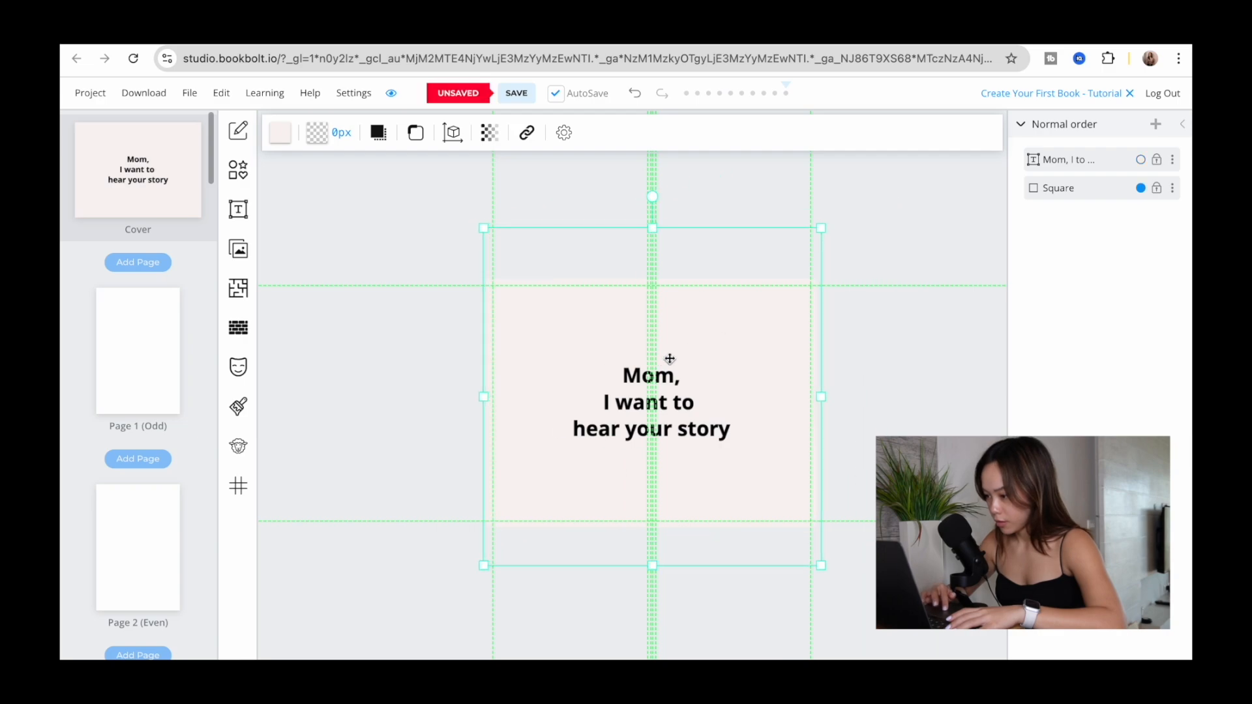
click(669, 359)
drag(652, 401, 735, 373)
drag(650, 326, 668, 341)
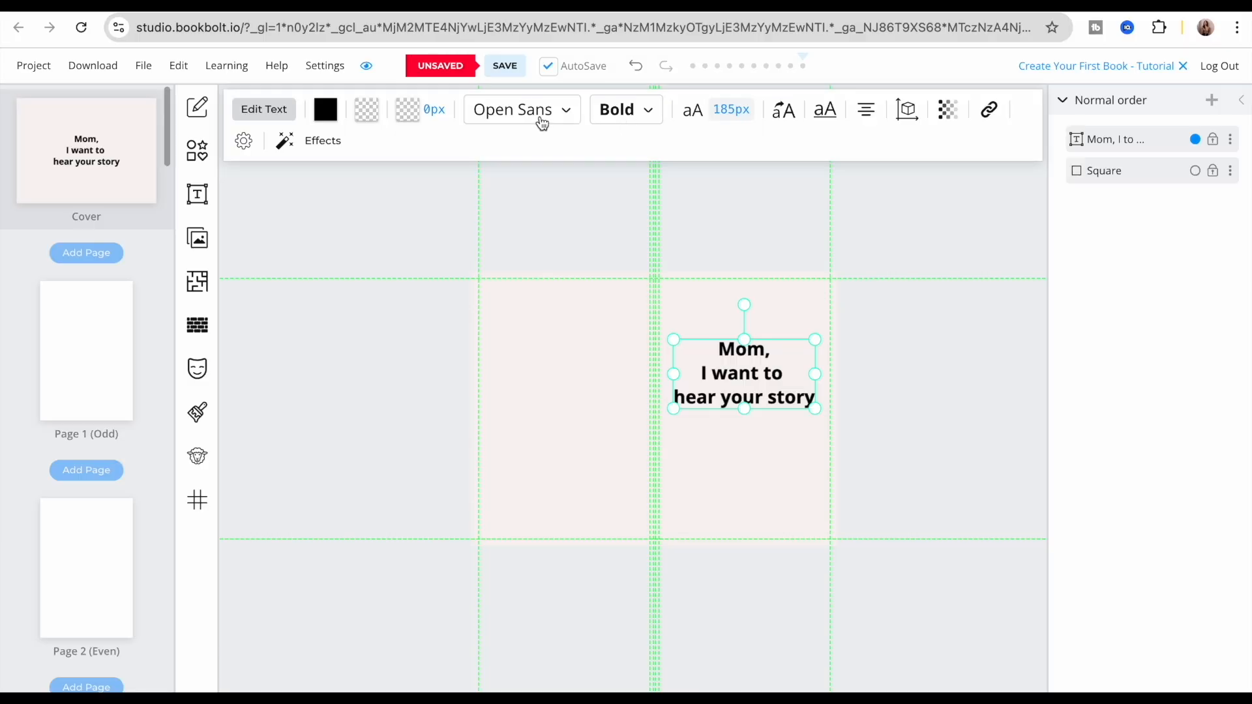
Mark Aguafina Script as a liked font and restyle the title lines with liked fonts, using Aguafina Script for "hear your story".
click(542, 124)
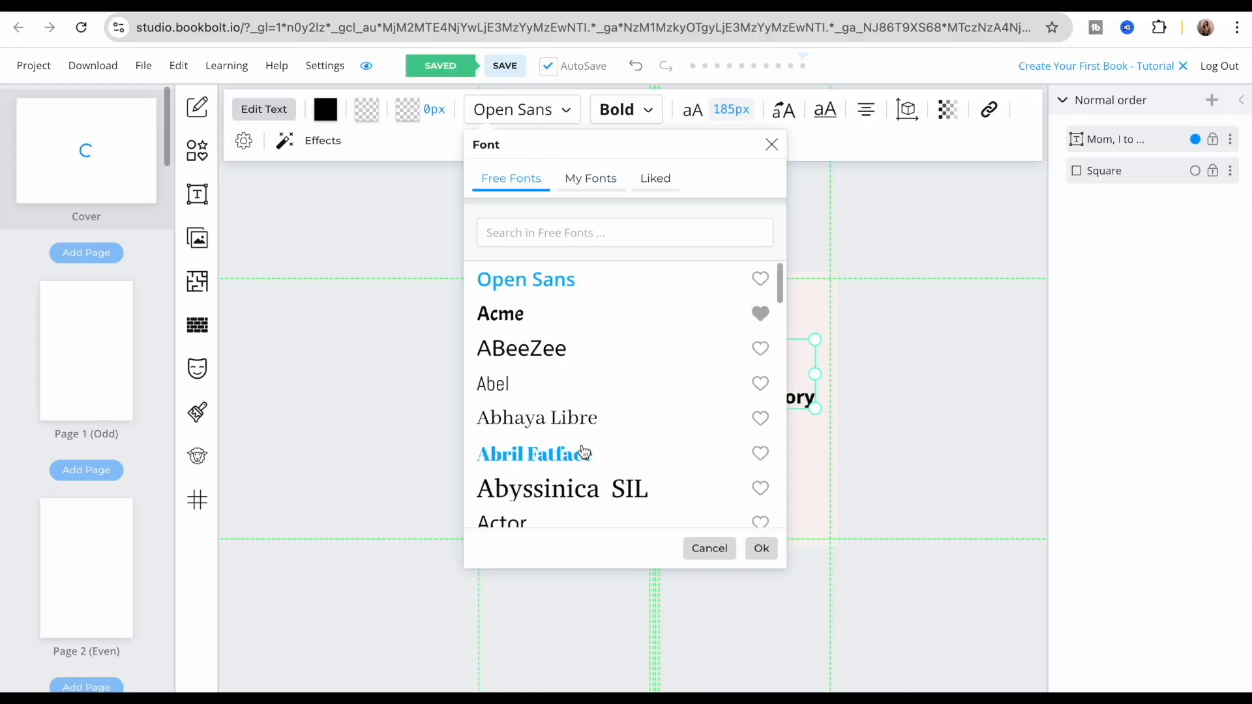
scroll(620, 461, down, 2)
click(620, 458)
scroll(620, 461, down, 2)
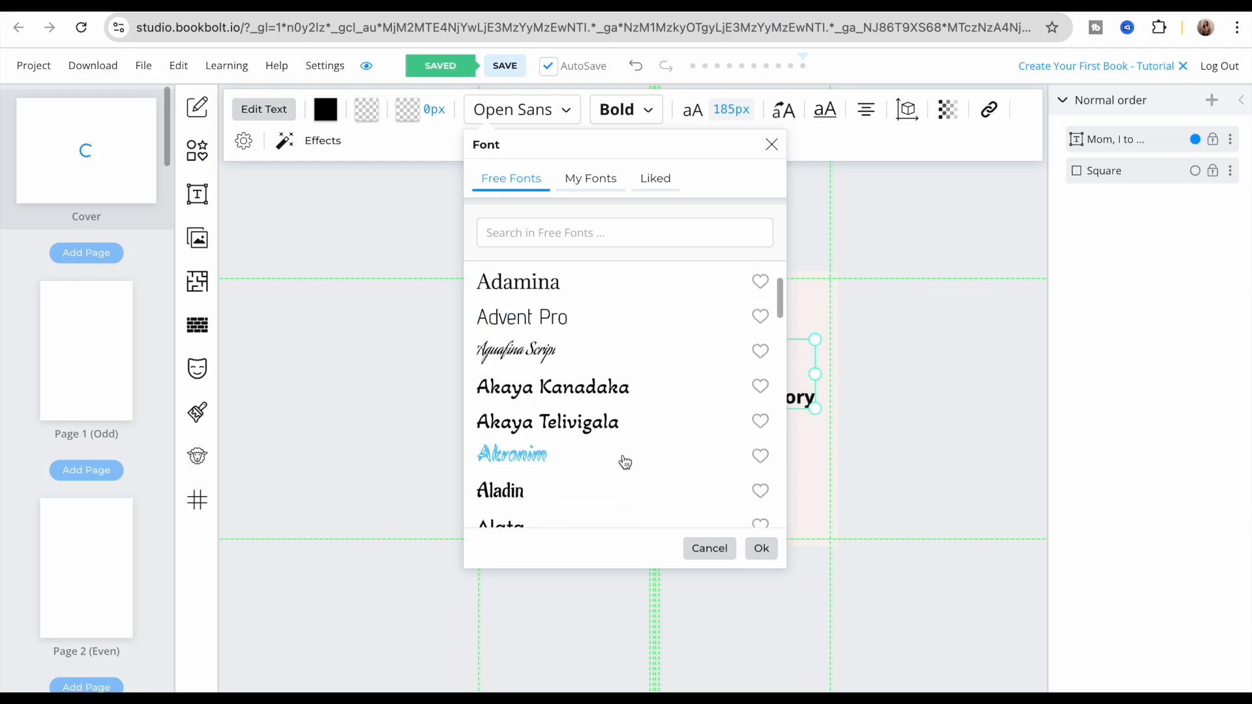
click(768, 352)
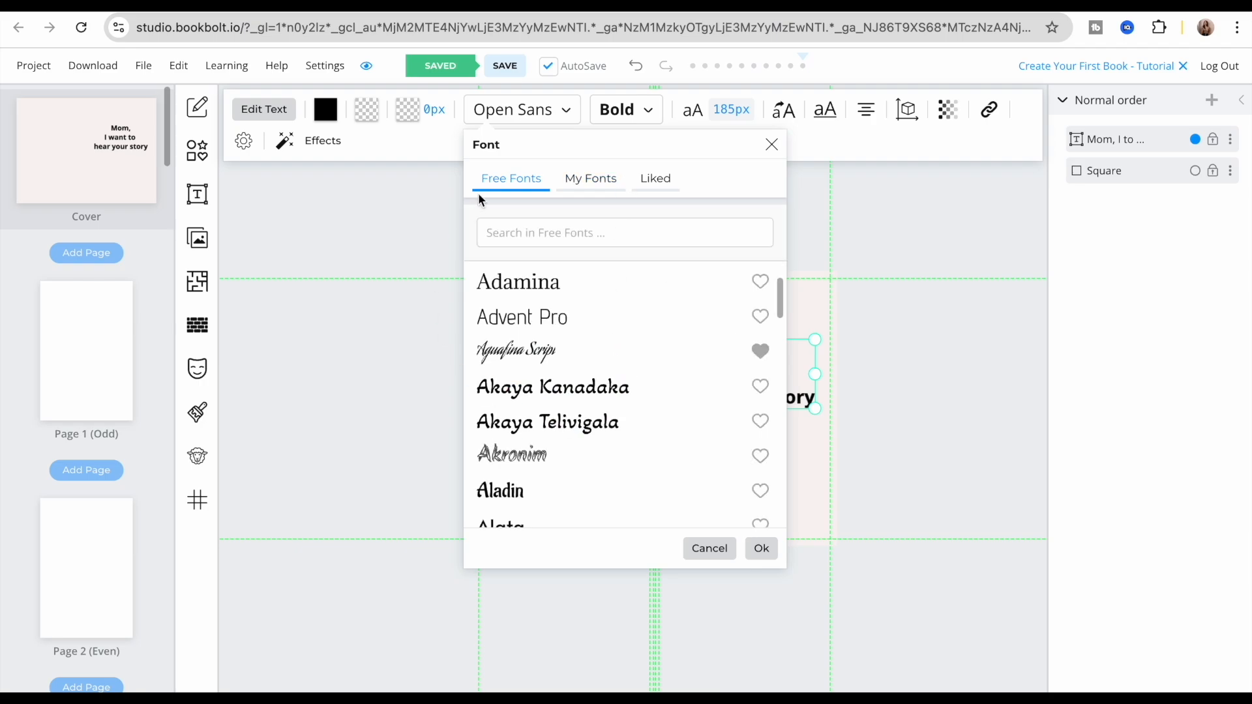
click(662, 180)
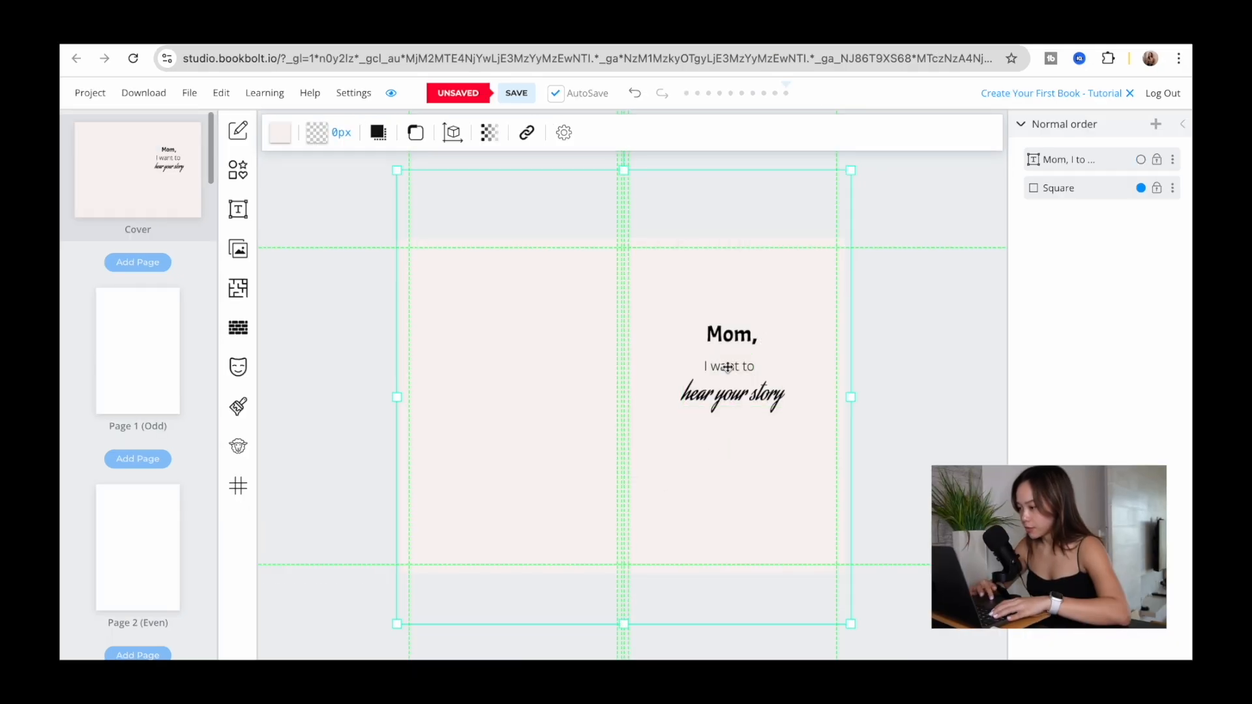
click(726, 373)
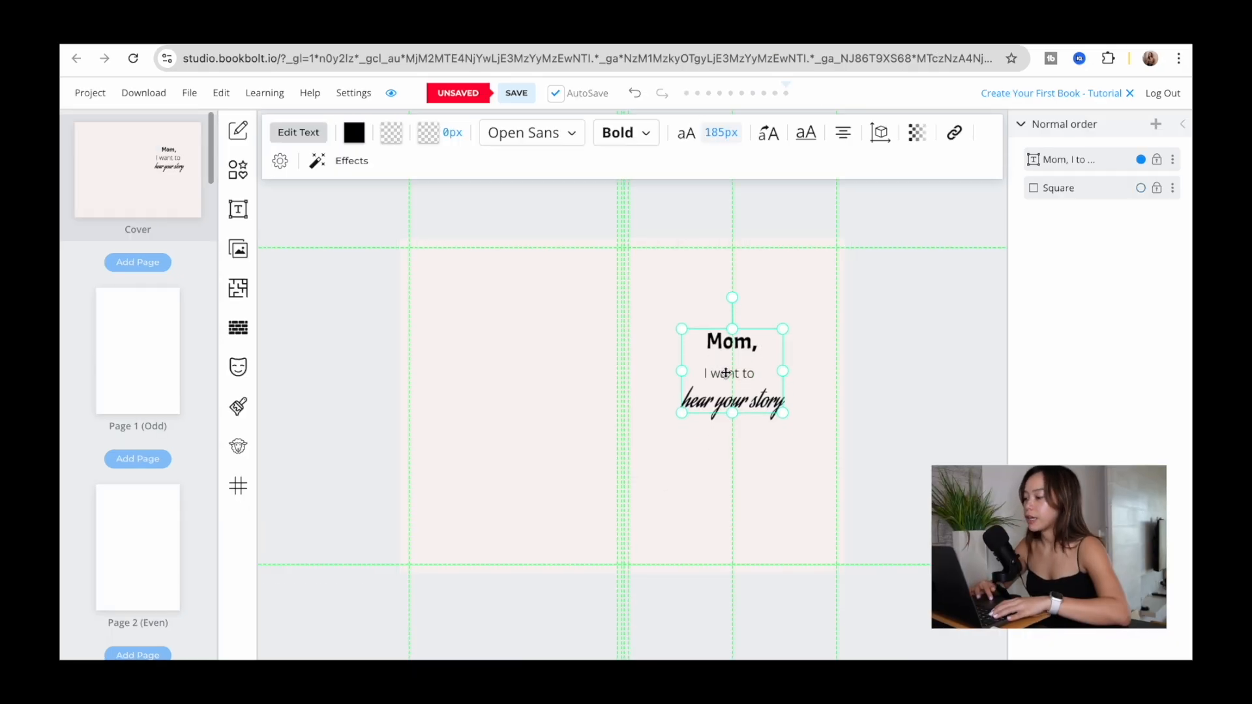
click(782, 283)
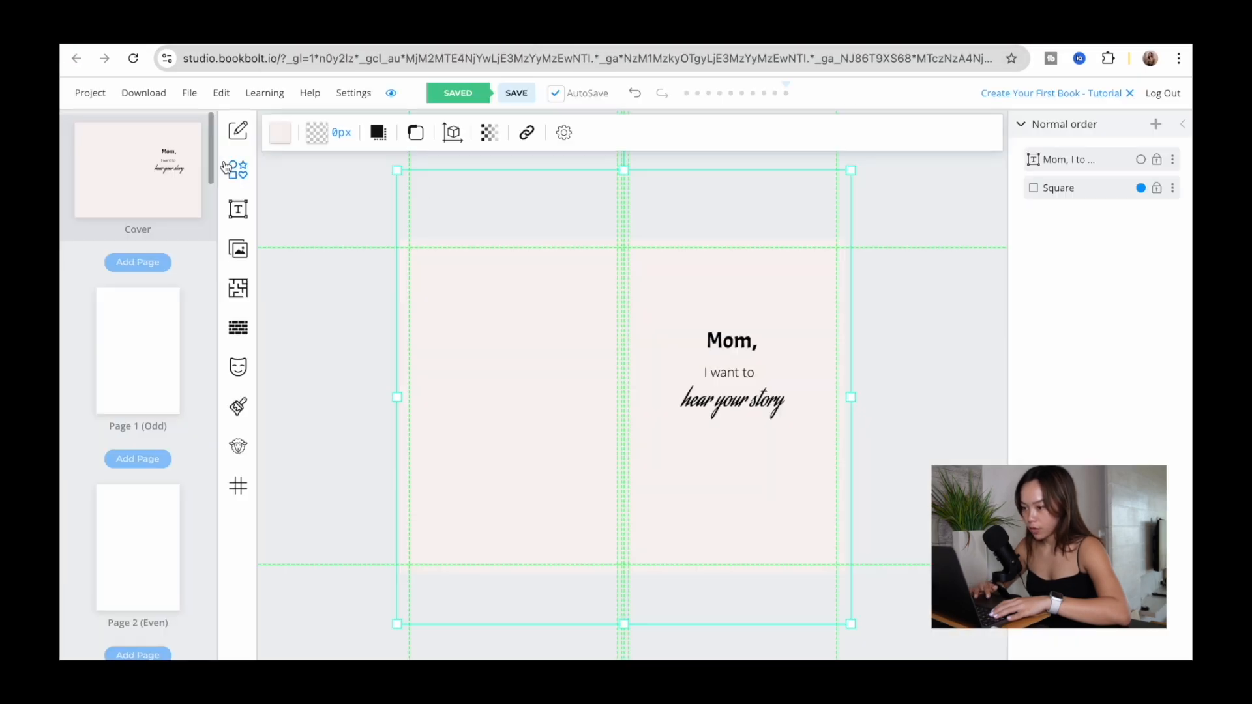
Add a flattened dusty pink Shape 9 banner beneath the title, overlaid with the text "A mother's guided journal to share her life & her love".
click(228, 168)
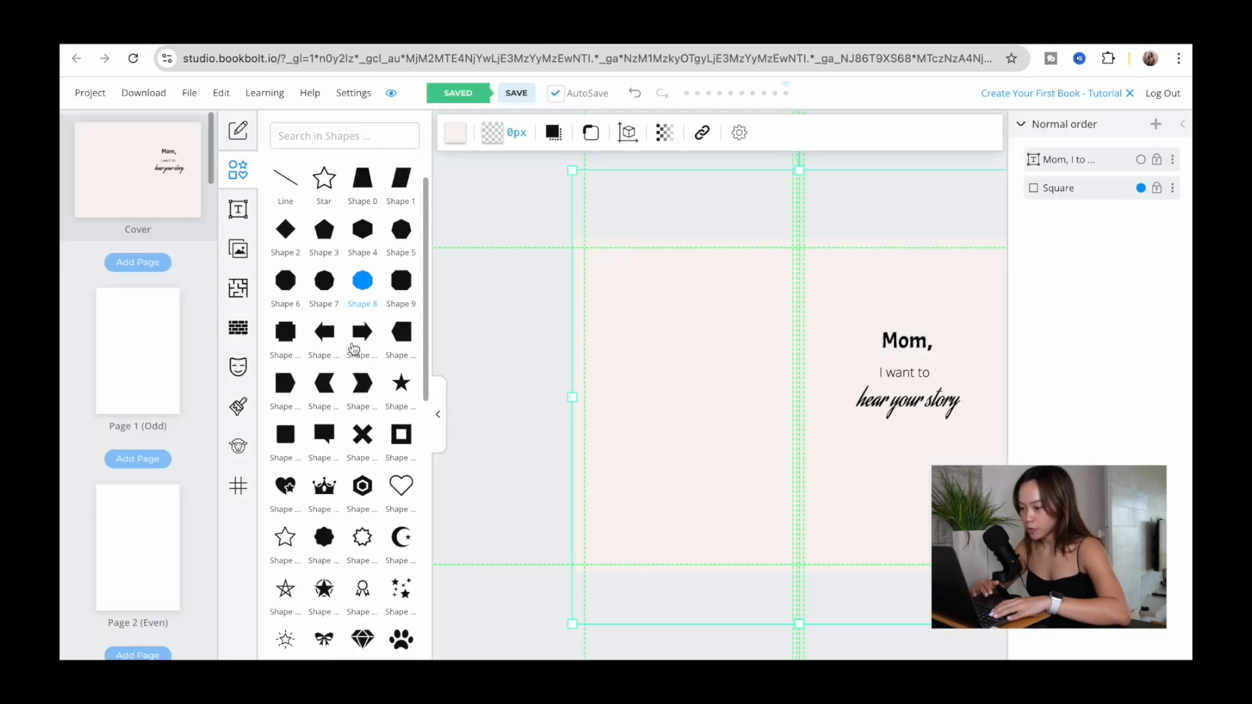
scroll(356, 424, down, 1)
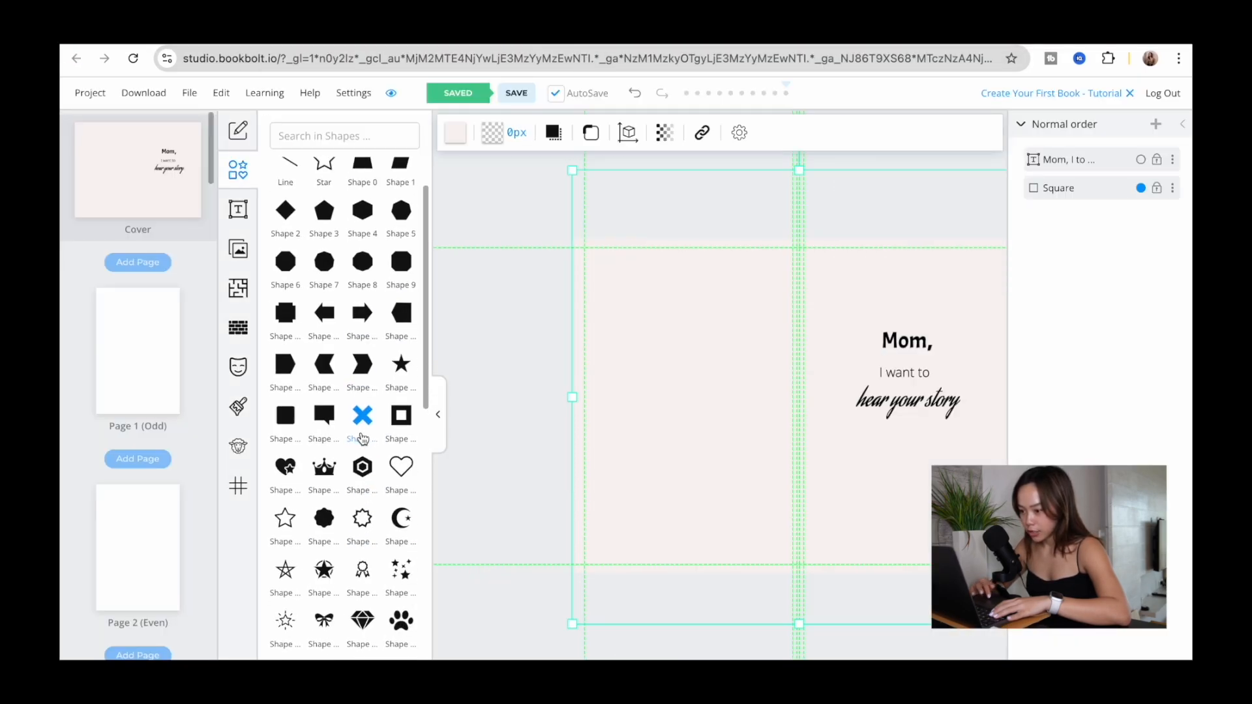
click(406, 277)
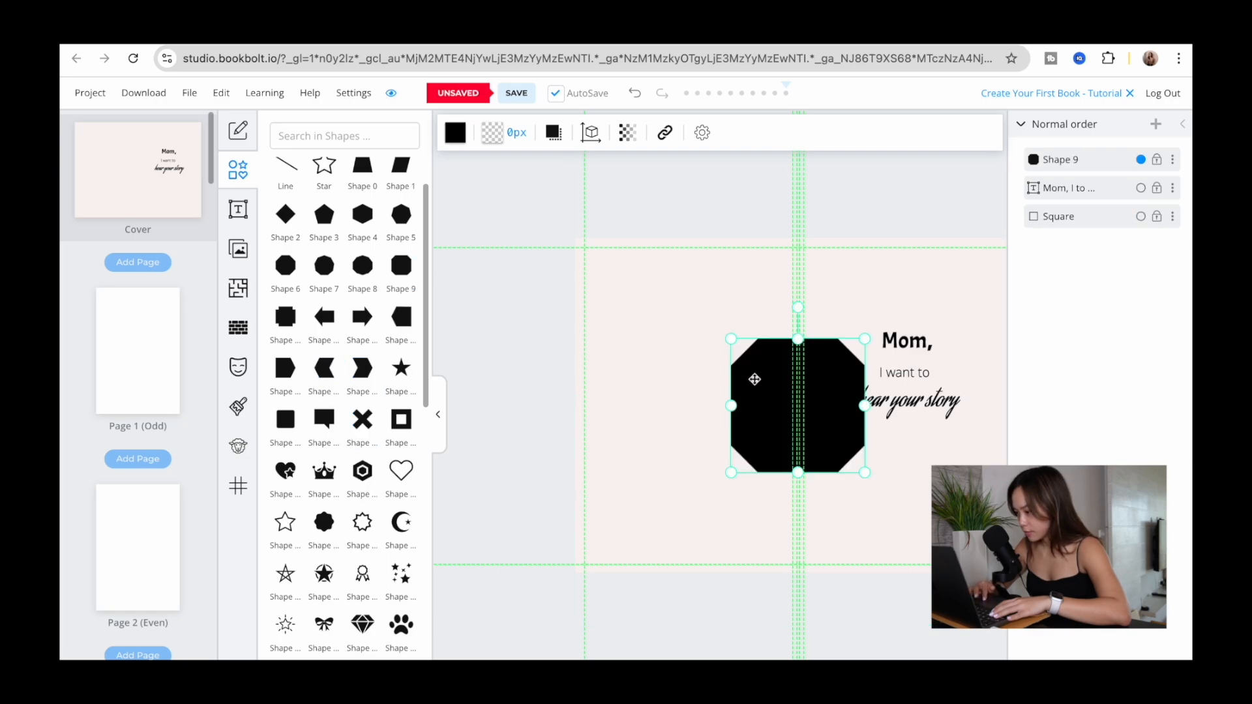
drag(799, 337, 920, 486)
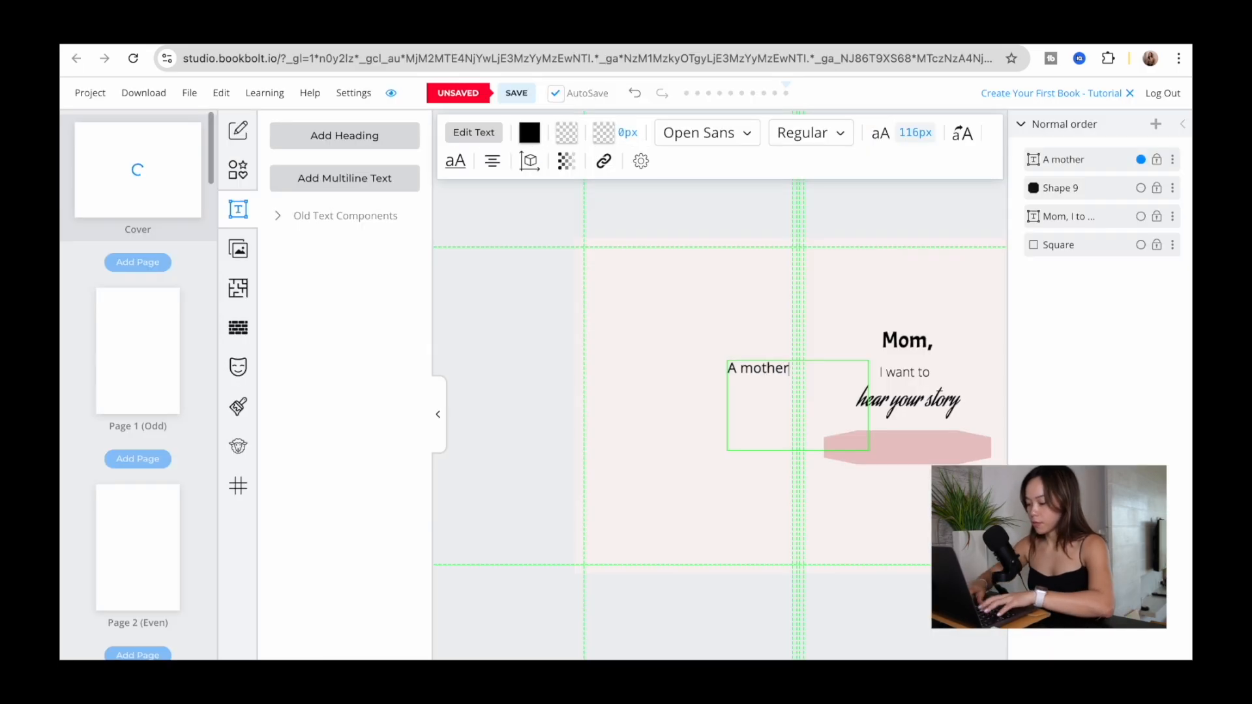
text(d journal to share)
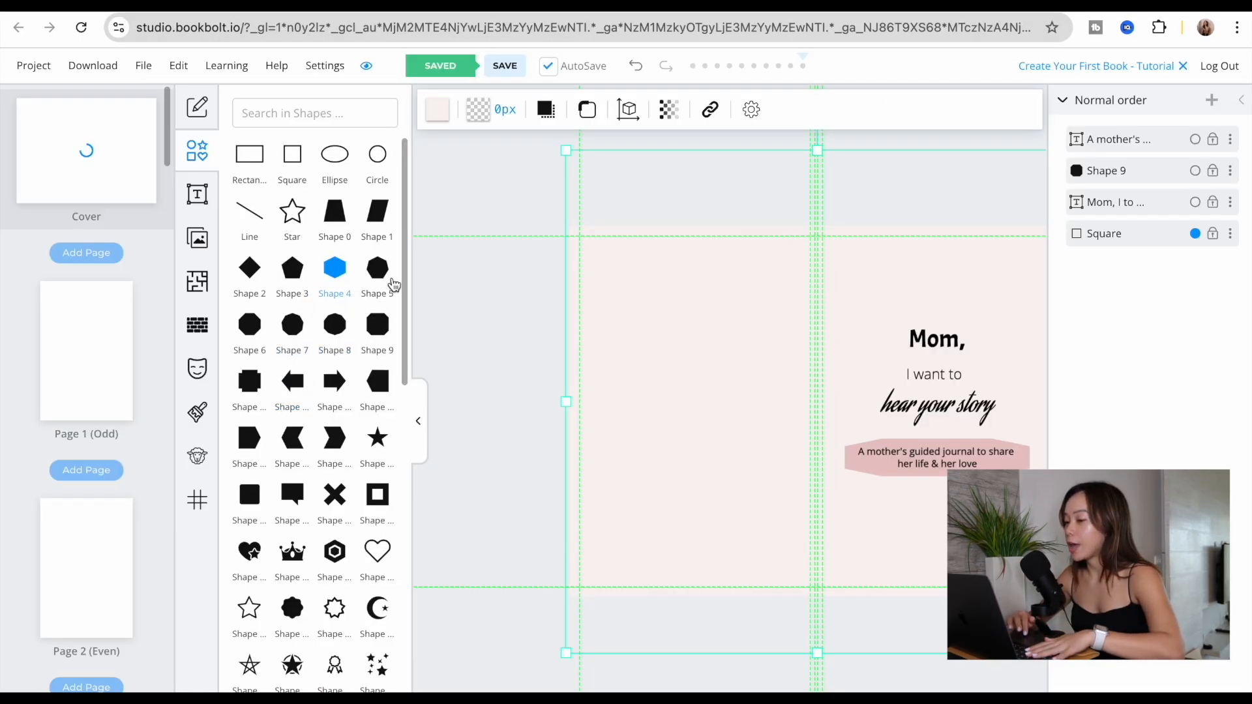
Decorate the cover with a pink shining star, a pink bow and mother-and-baby line art, and continue to page 1.
scroll(300, 423, down, 3)
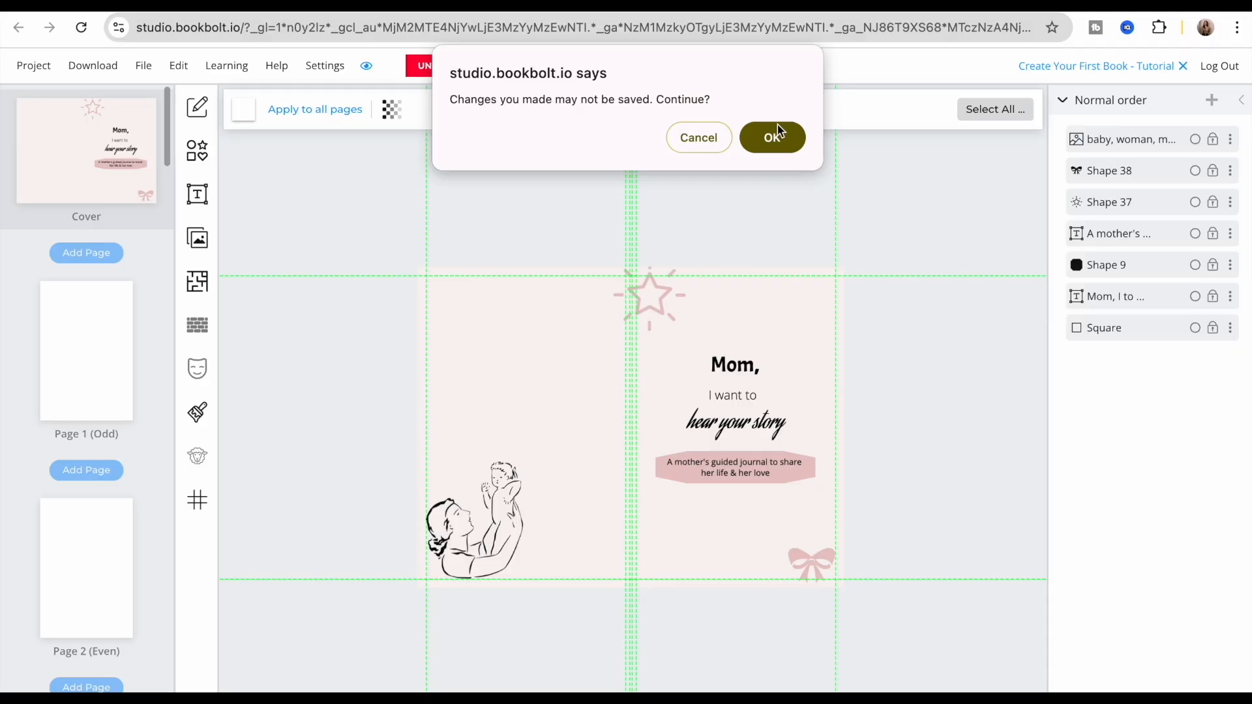
click(774, 139)
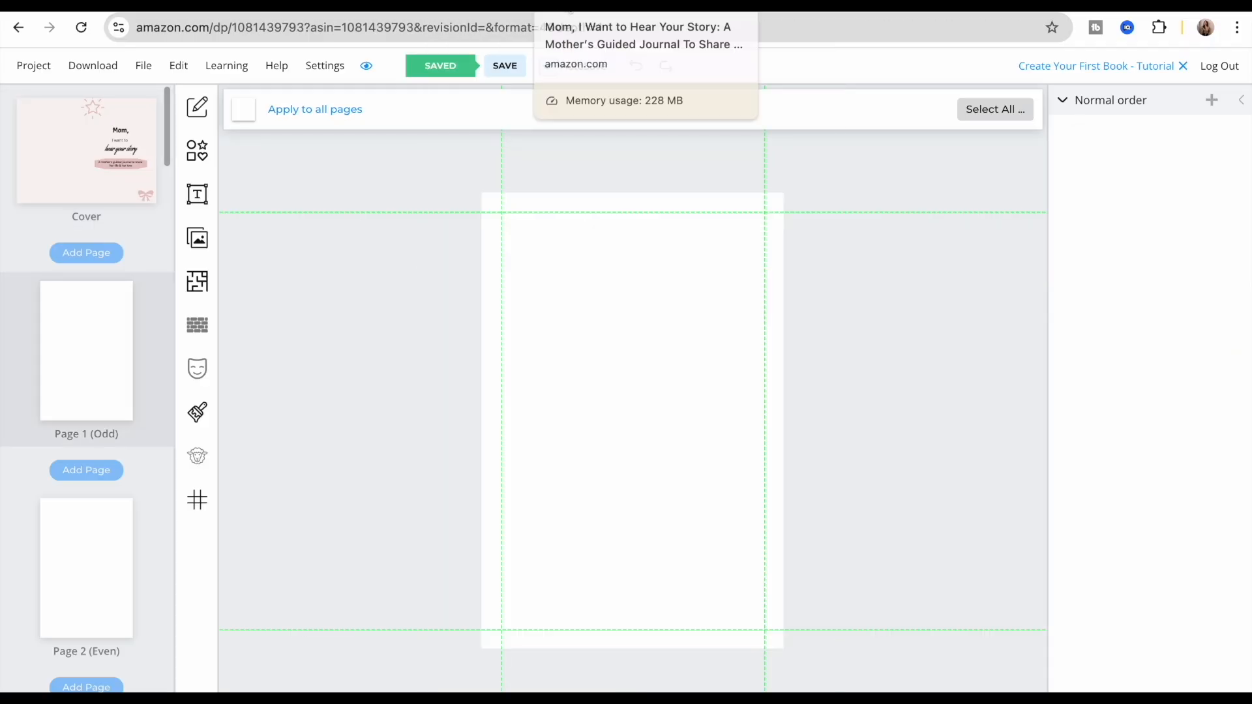
Examine the opening pages of the Amazon sample of "Mom, I Want to Hear Your Story", including its ownership page.
scroll(589, 434, down, 10)
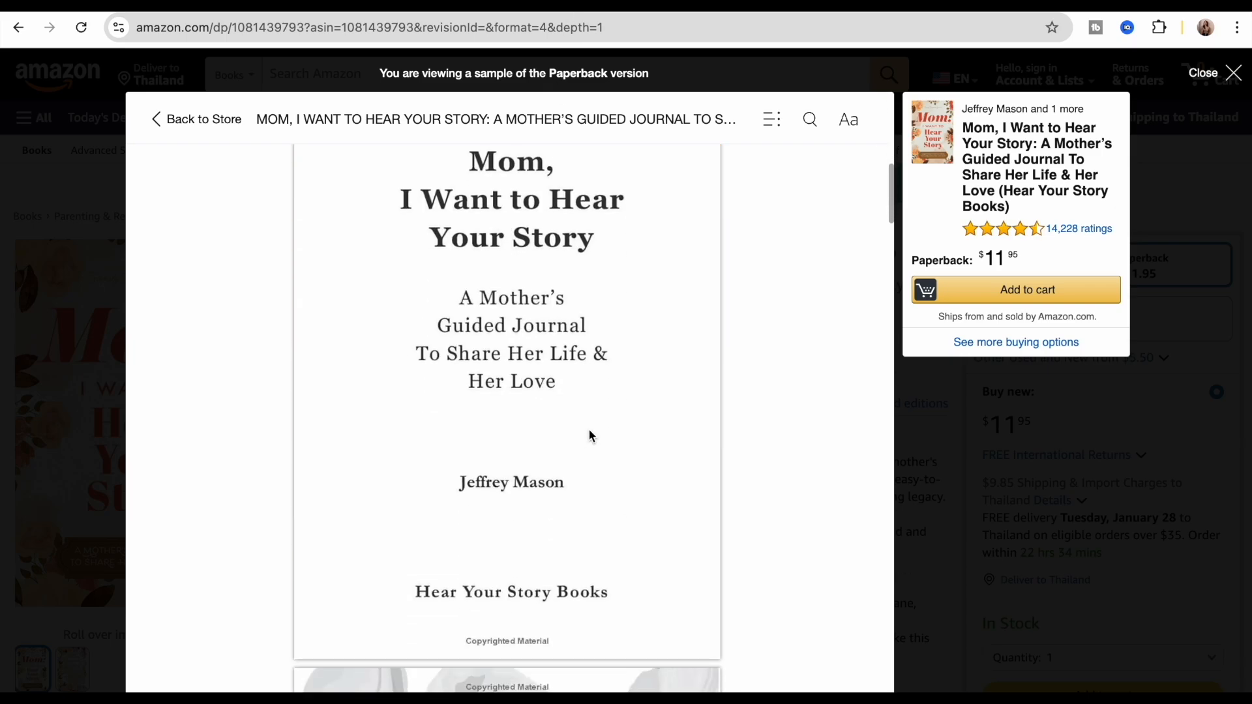
scroll(550, 471, down, 1)
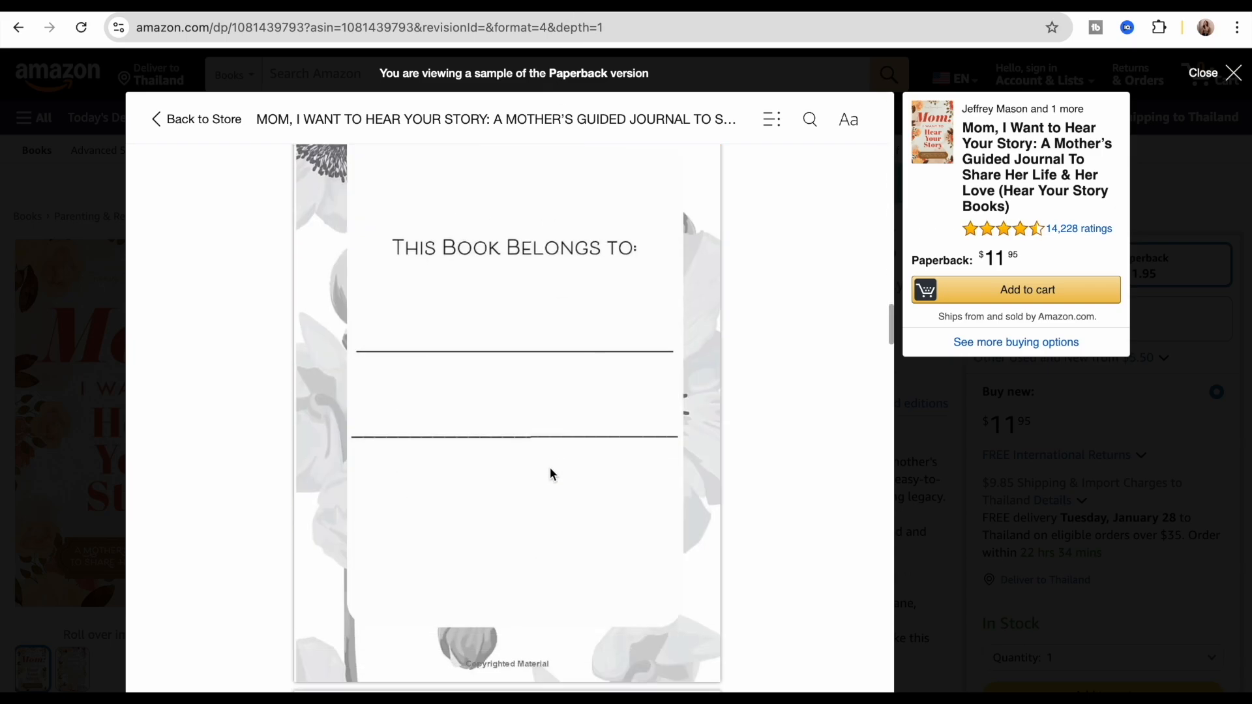
scroll(529, 299, up, 1)
scroll(601, 354, down, 1)
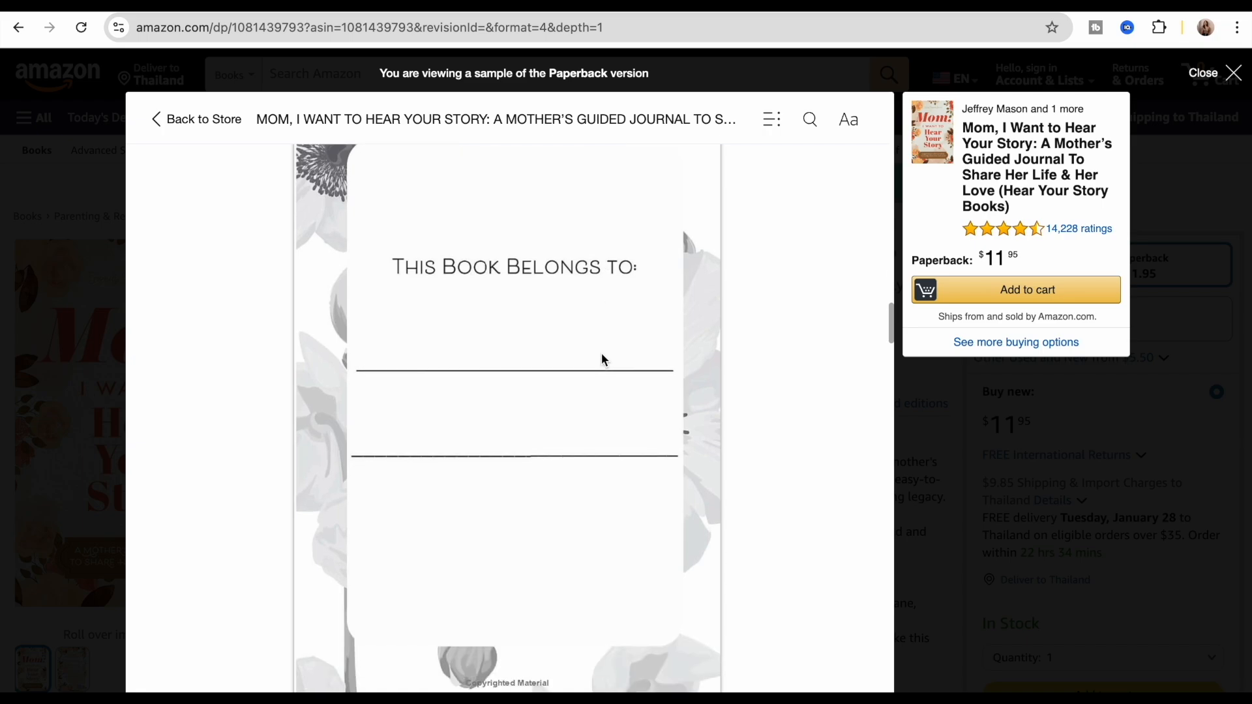
Back in Book Bolt Studio, add Shape 10 to page 1 and stretch it into a tall panel covering the middle of the page.
click(521, 11)
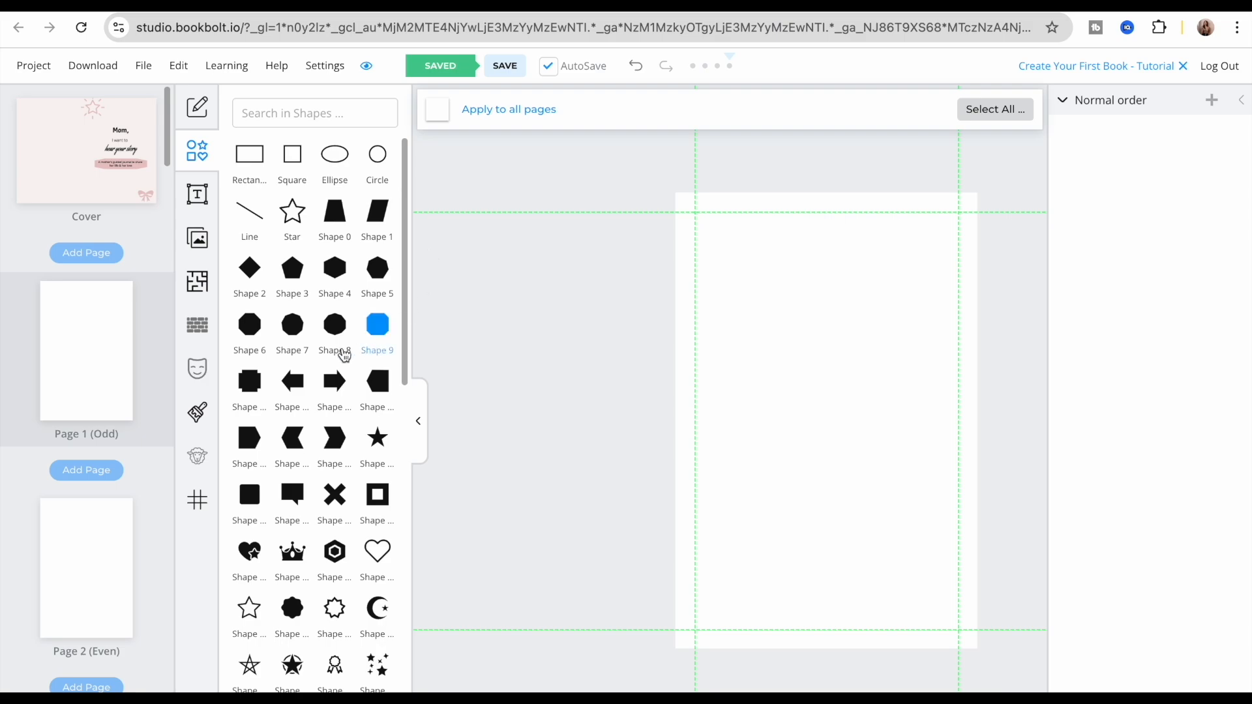
scroll(250, 378, down, 1)
click(249, 381)
drag(827, 376, 827, 283)
drag(783, 374, 727, 375)
drag(876, 375, 935, 375)
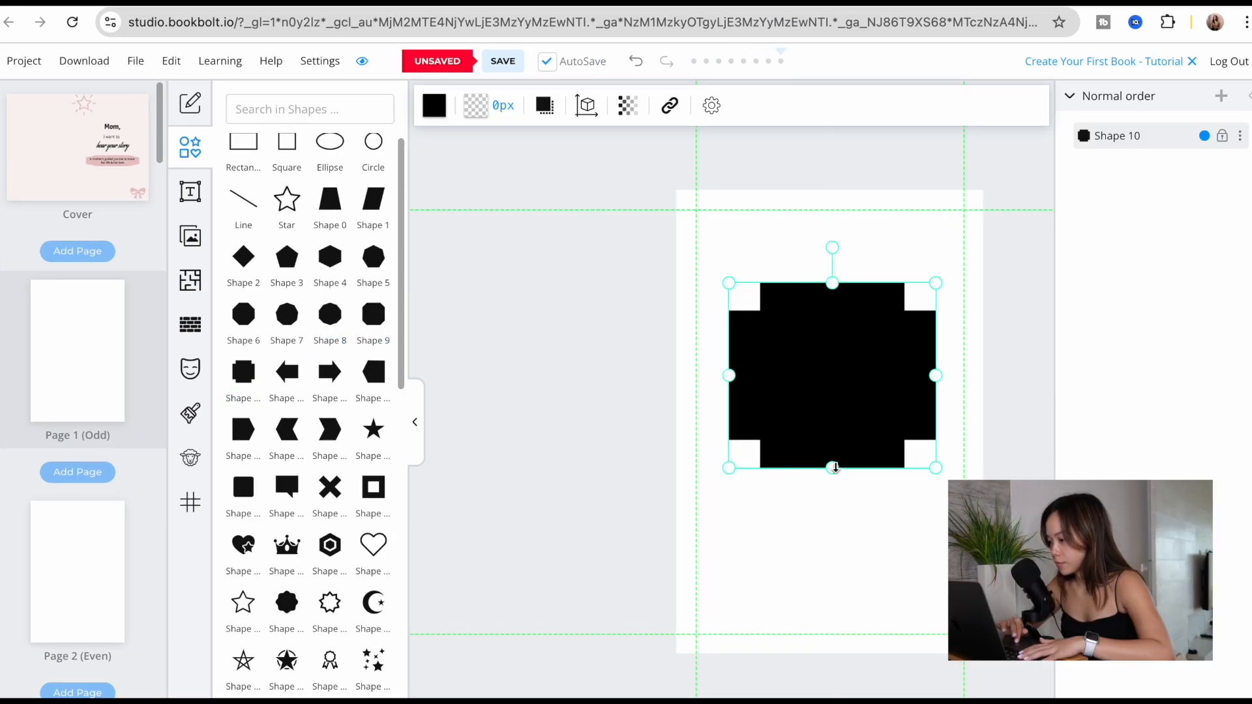
drag(832, 467, 832, 555)
Fill the panel shape with dusty pink and give page 1 a pale pink background.
click(434, 105)
click(760, 257)
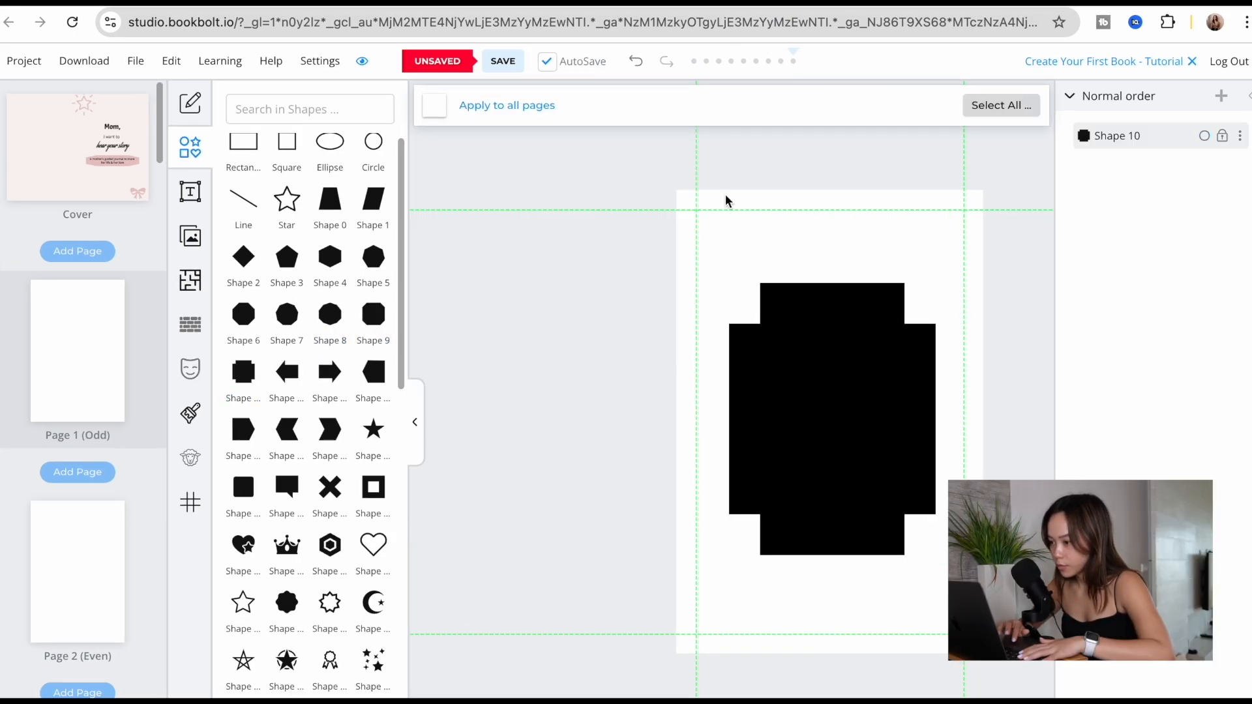
click(435, 105)
click(527, 180)
click(527, 180)
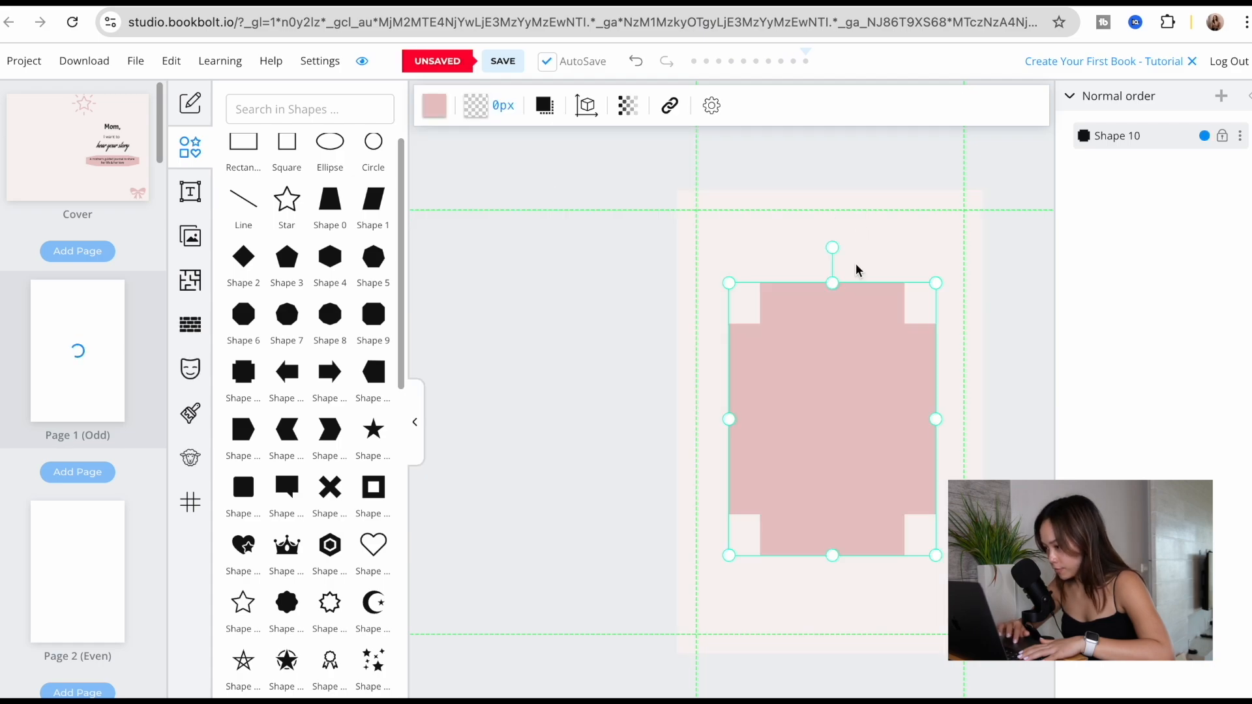
click(975, 366)
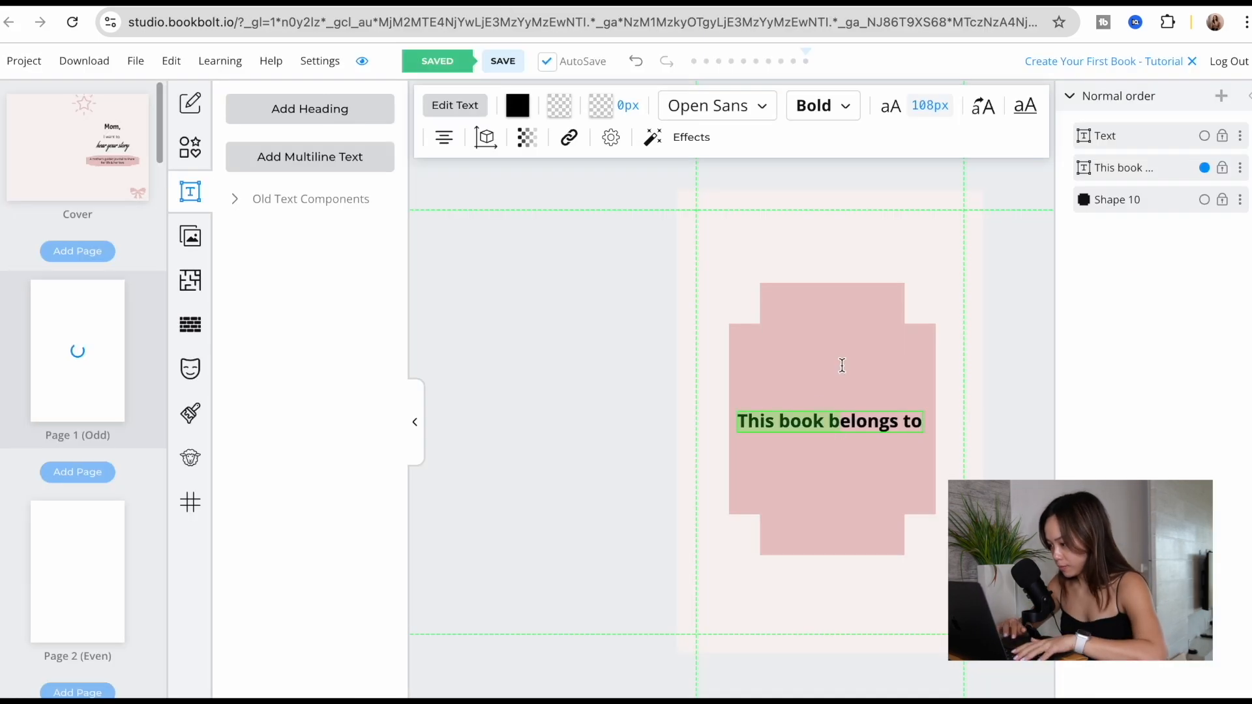
Add a light italic "This book belongs to" heading inside the pink panel, with two 10px black lines beneath it.
click(839, 366)
click(839, 105)
click(846, 210)
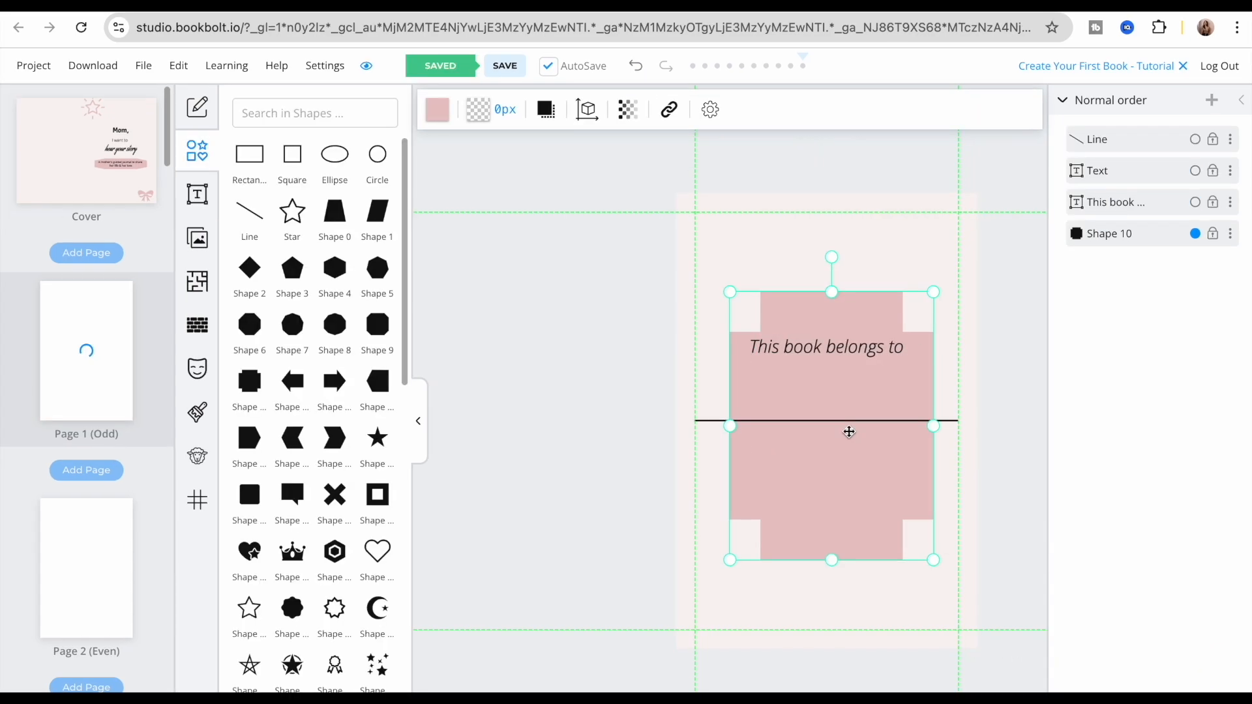
drag(849, 431, 849, 429)
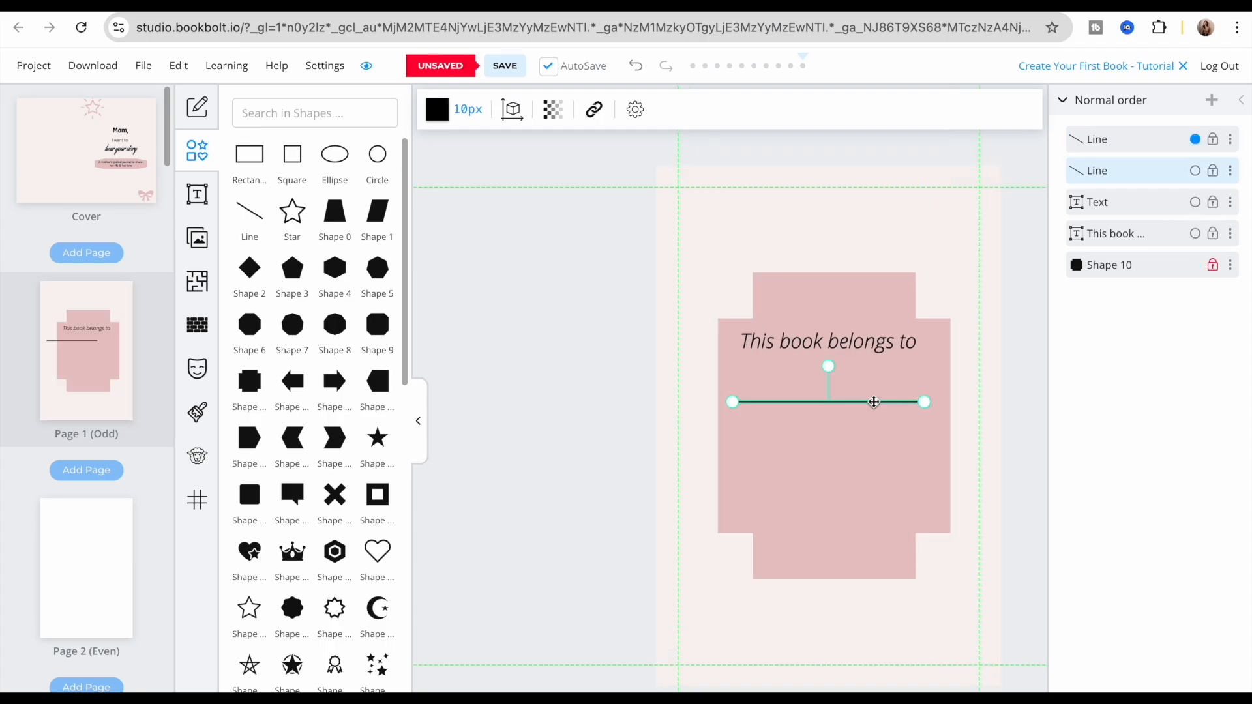
drag(837, 404, 836, 438)
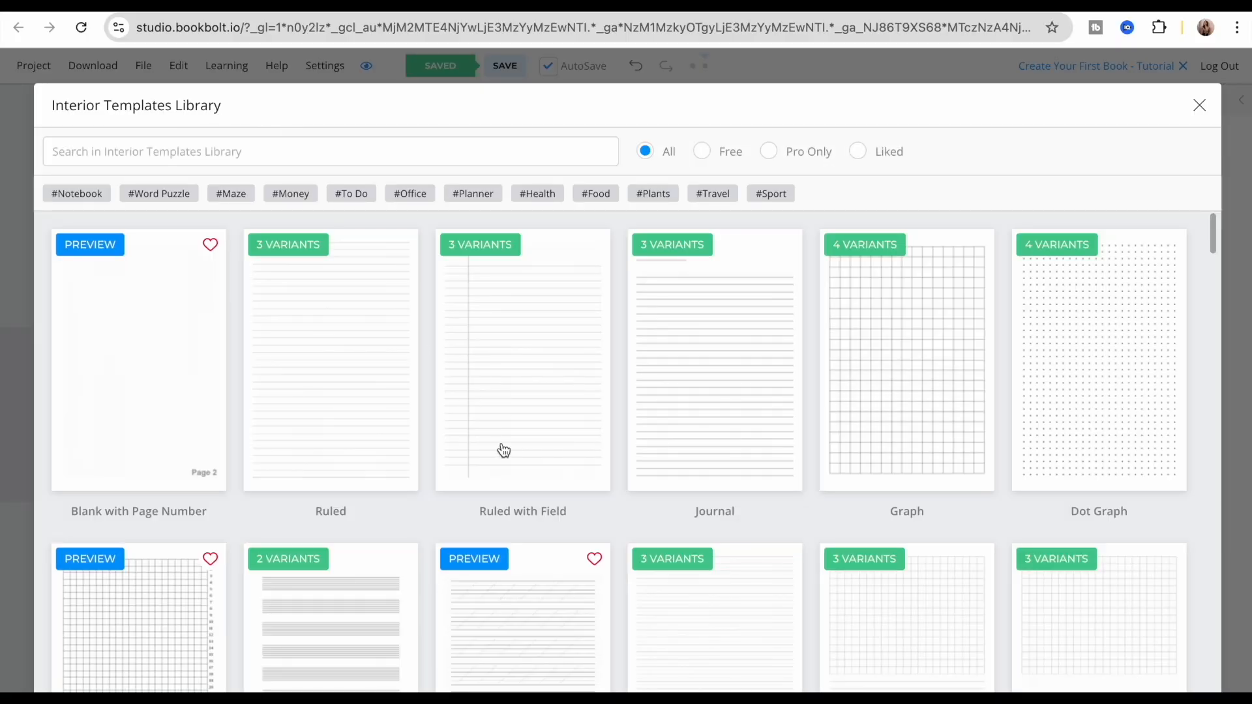
Browse the Interior Templates Library for journal page layouts, from ruled and puzzle pages to trackers and planners.
scroll(503, 450, down, 2)
scroll(503, 450, up, 2)
scroll(503, 450, down, 2)
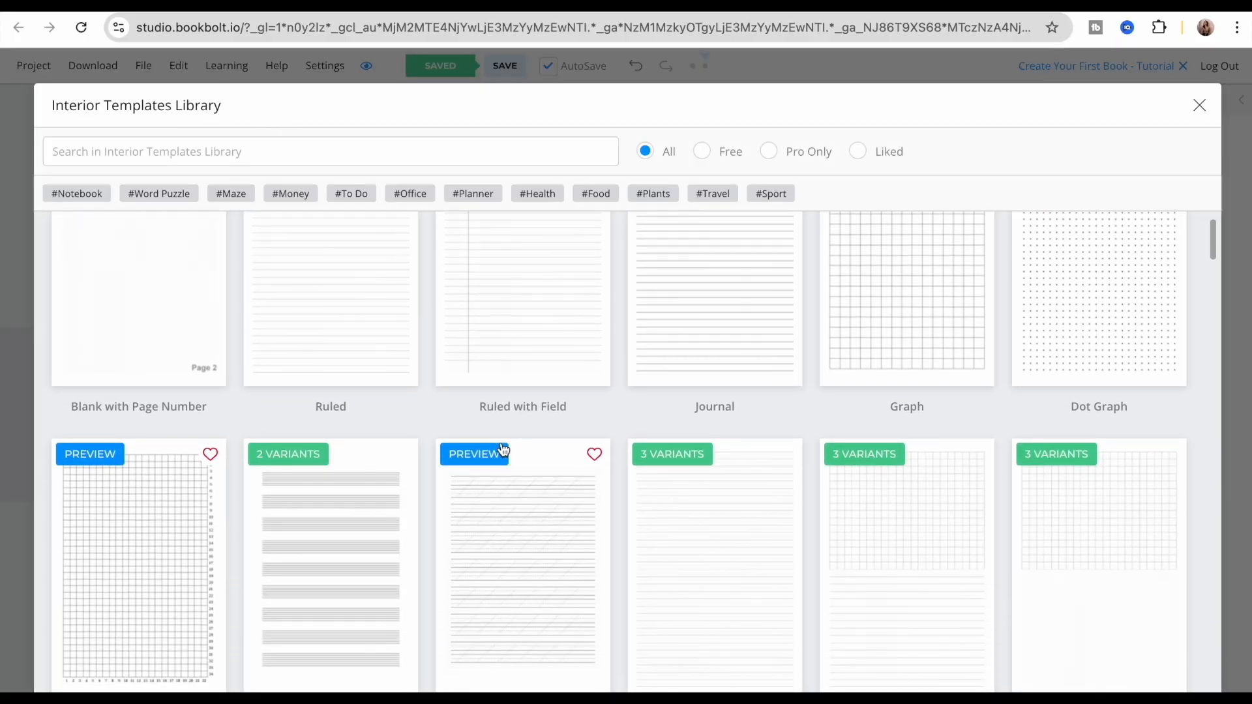
scroll(503, 450, down, 2)
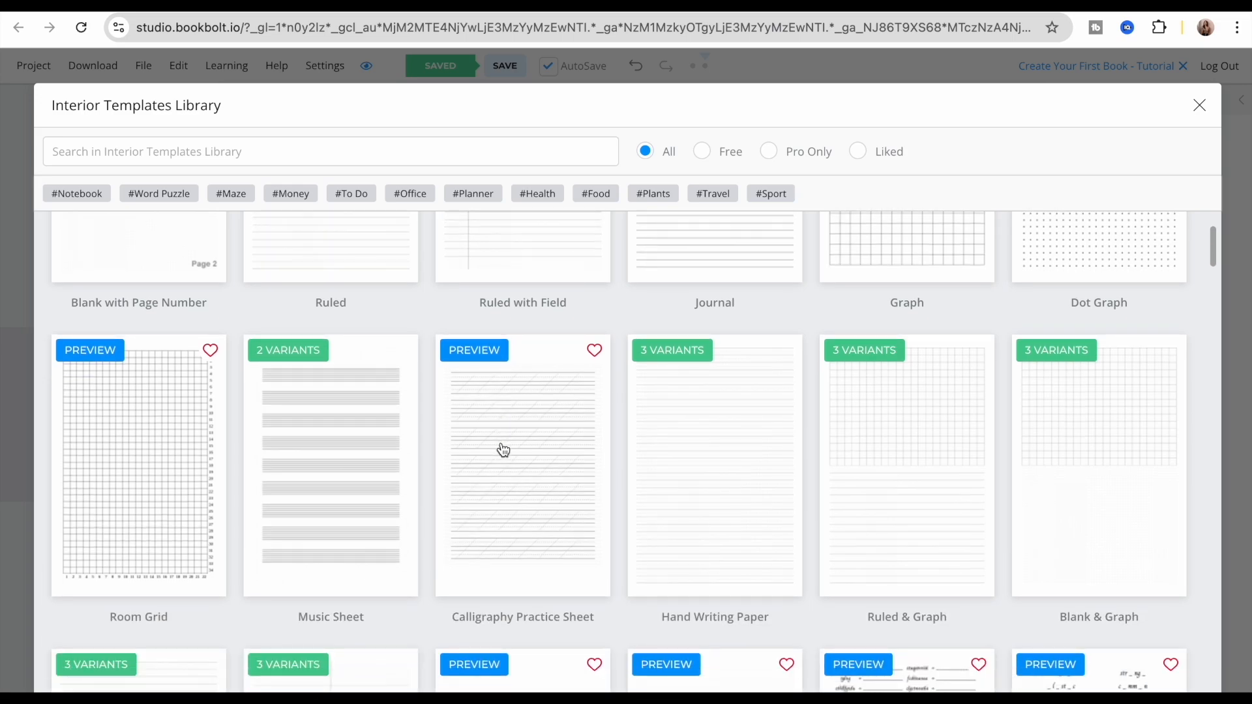
scroll(503, 450, down, 6)
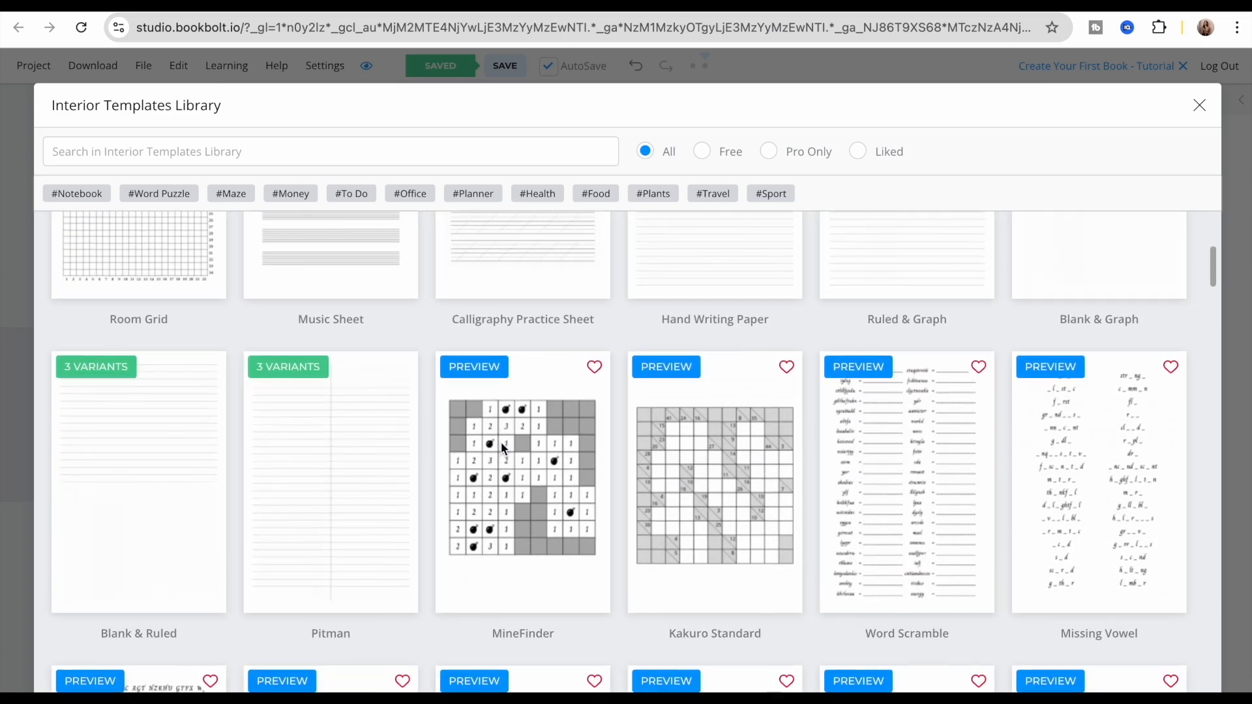
scroll(616, 434, up, 10)
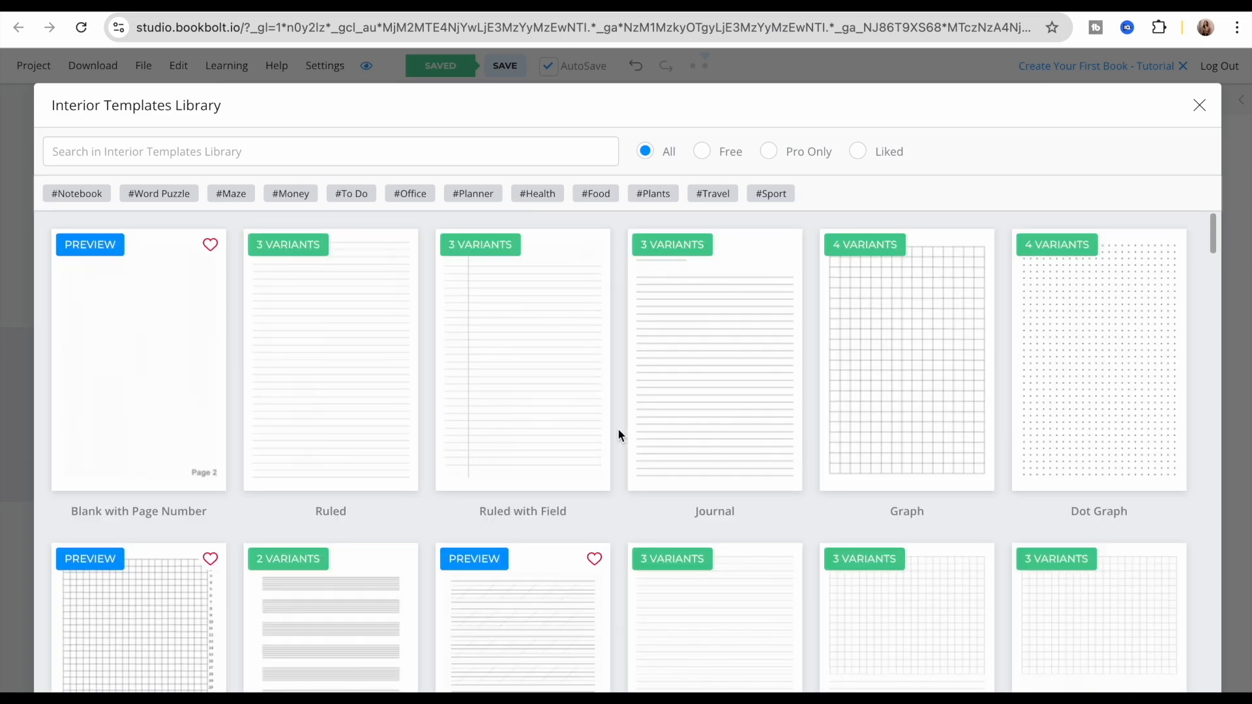
scroll(617, 431, down, 1)
scroll(574, 430, up, 1)
scroll(580, 512, down, 11)
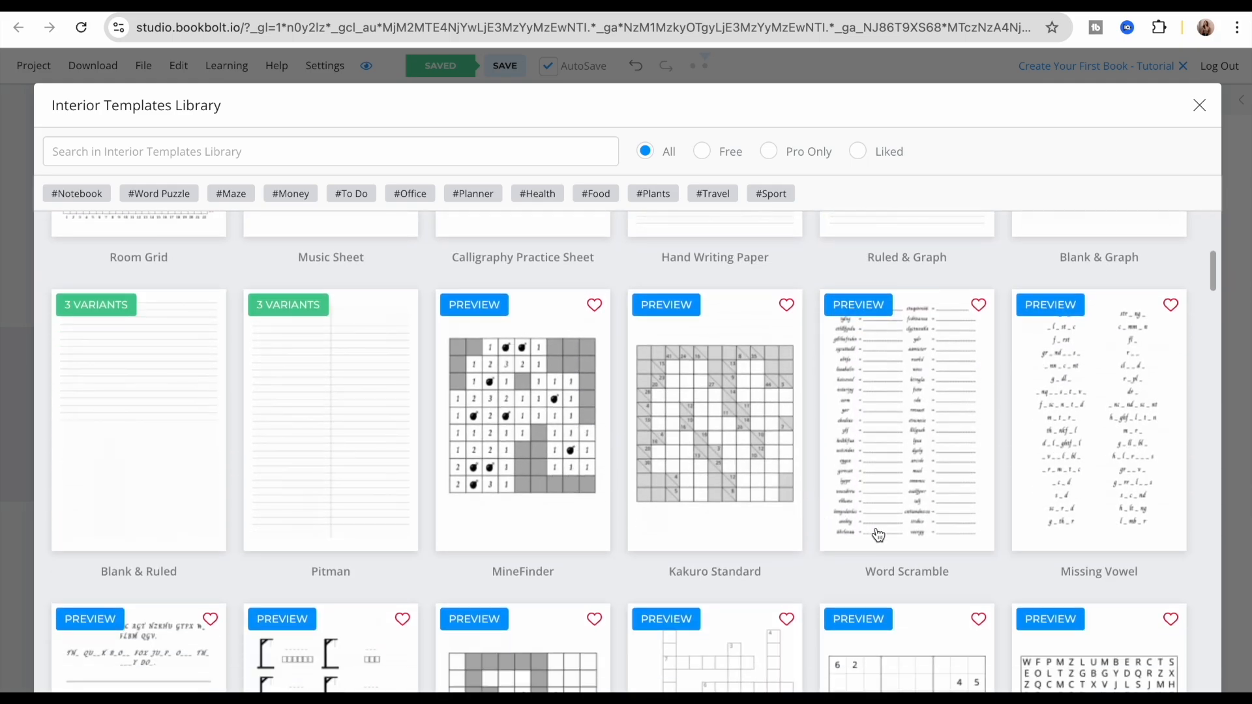
scroll(878, 535, down, 6)
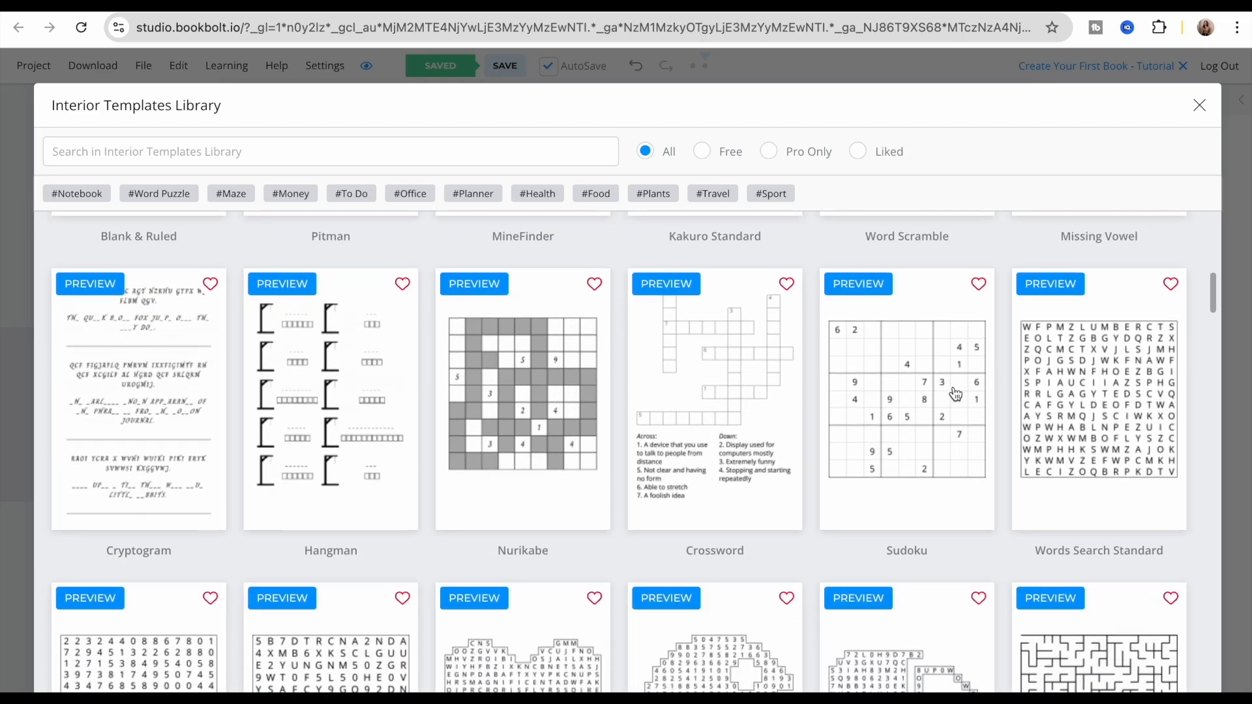
scroll(898, 390, down, 18)
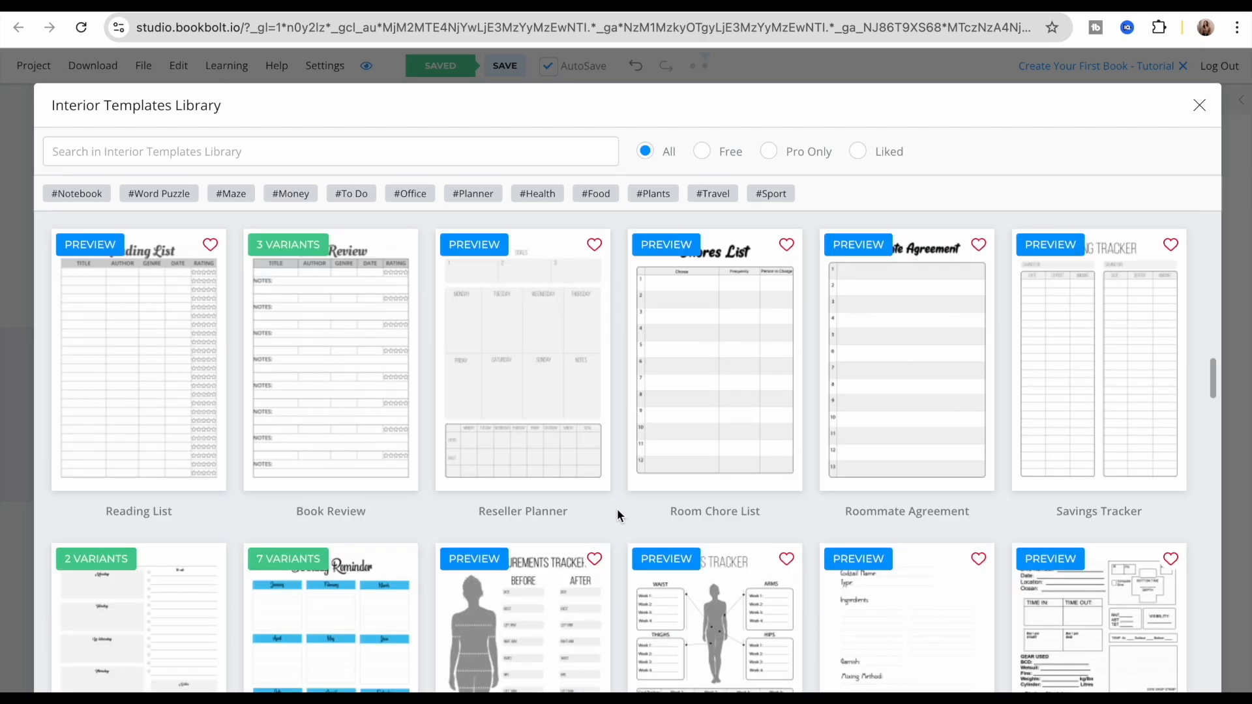
scroll(617, 509, down, 20)
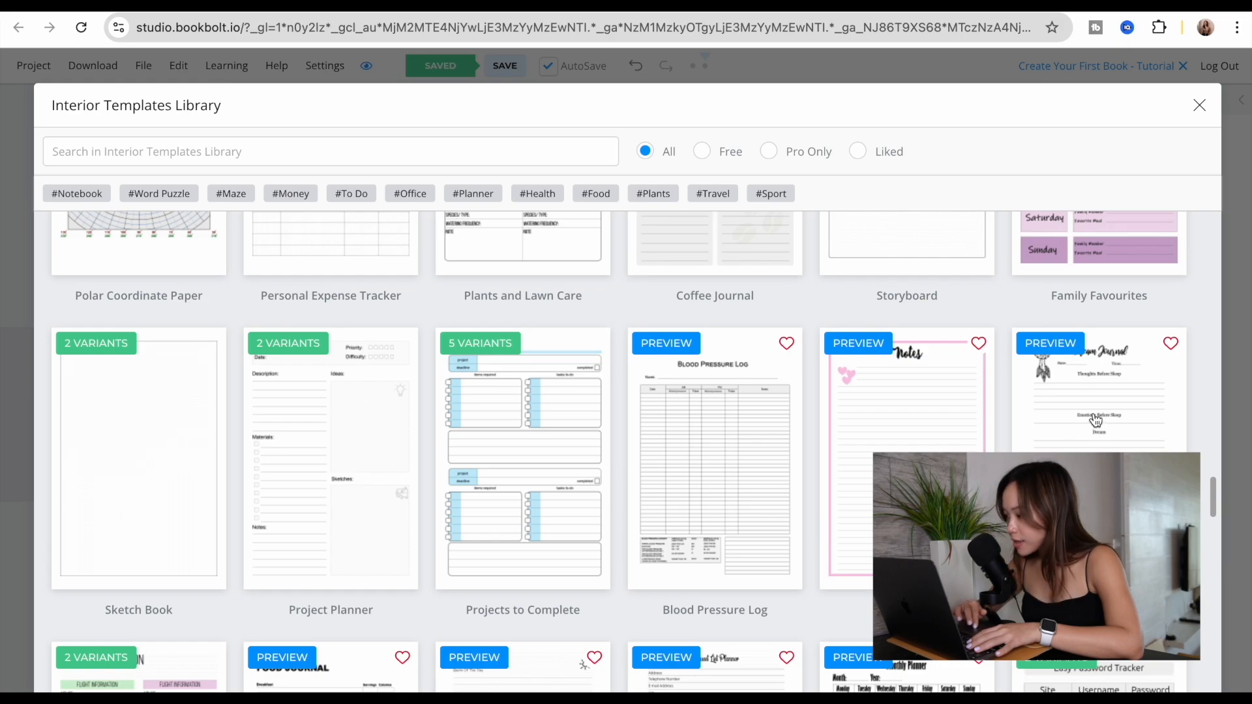
Choose a journal template with writing prompts, select pages 2 to 5 for it and continue to its options.
click(1096, 421)
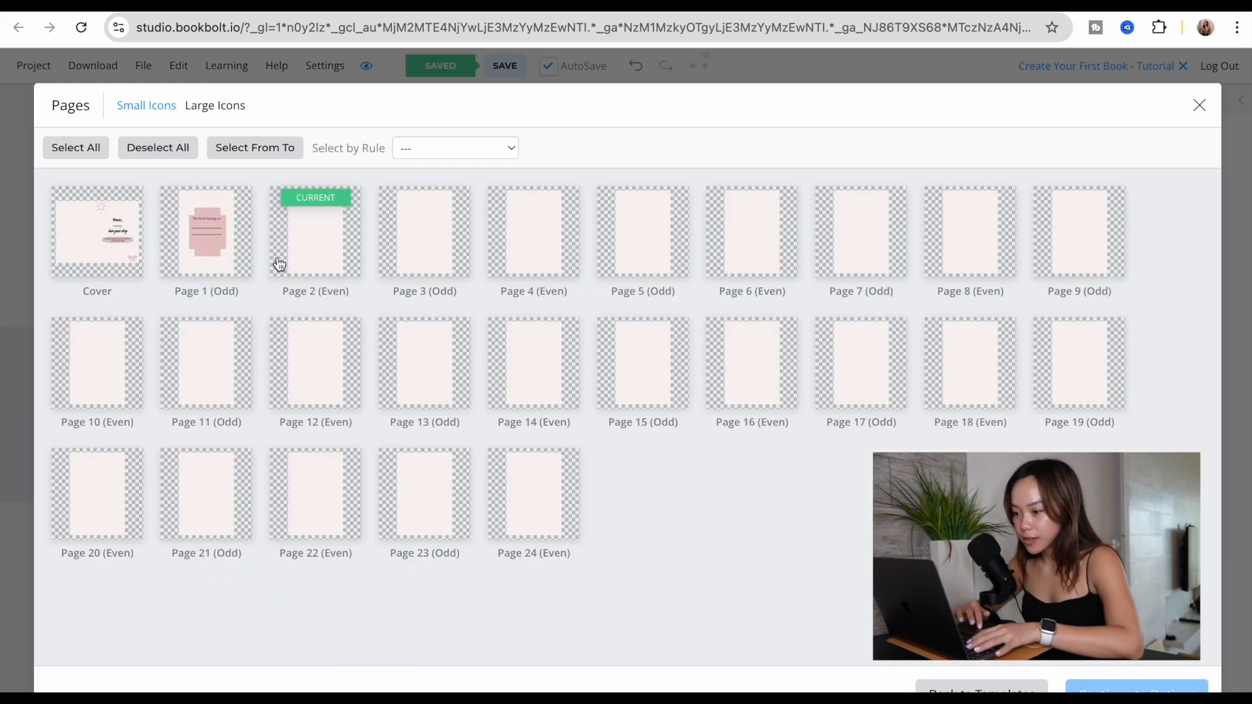
click(421, 256)
click(427, 261)
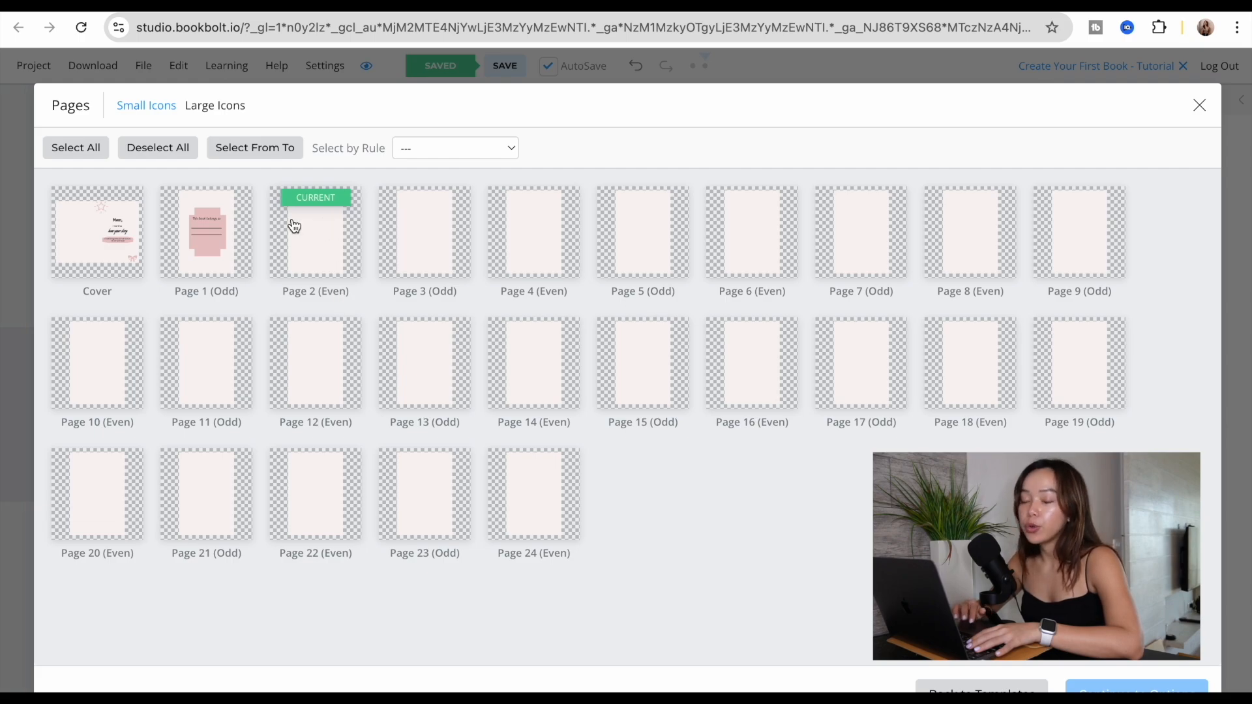
click(334, 264)
click(437, 272)
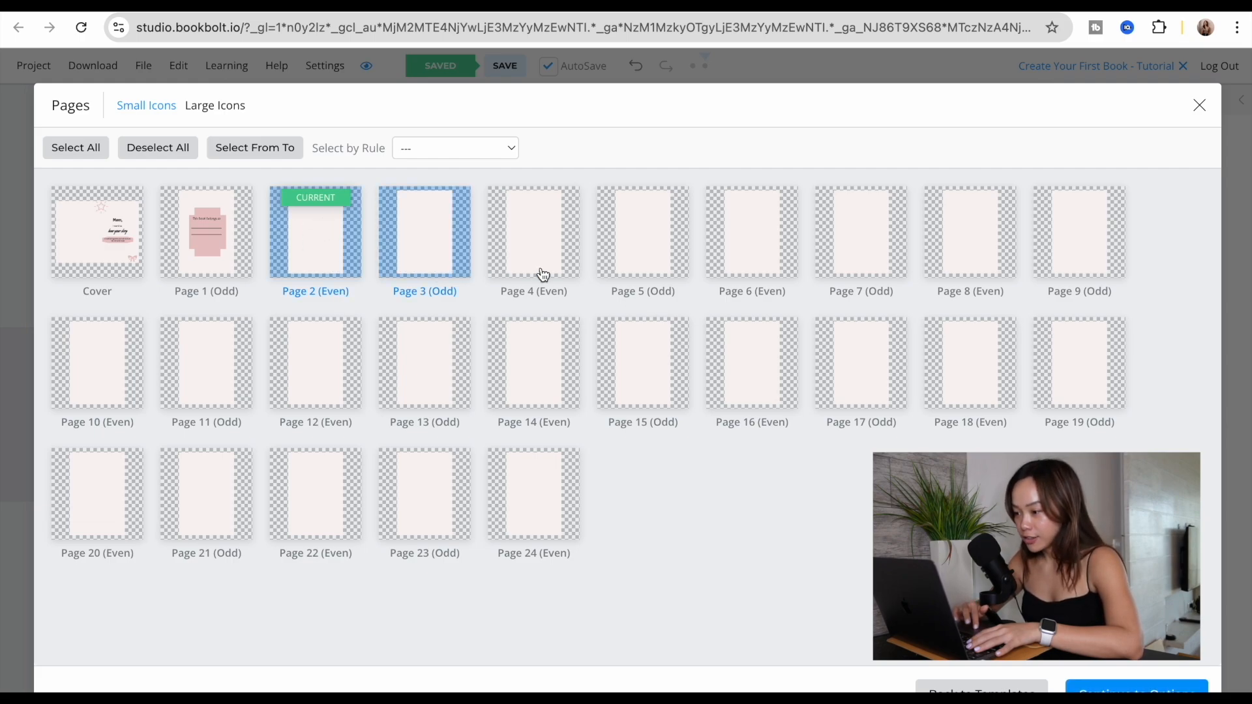
click(544, 275)
click(632, 273)
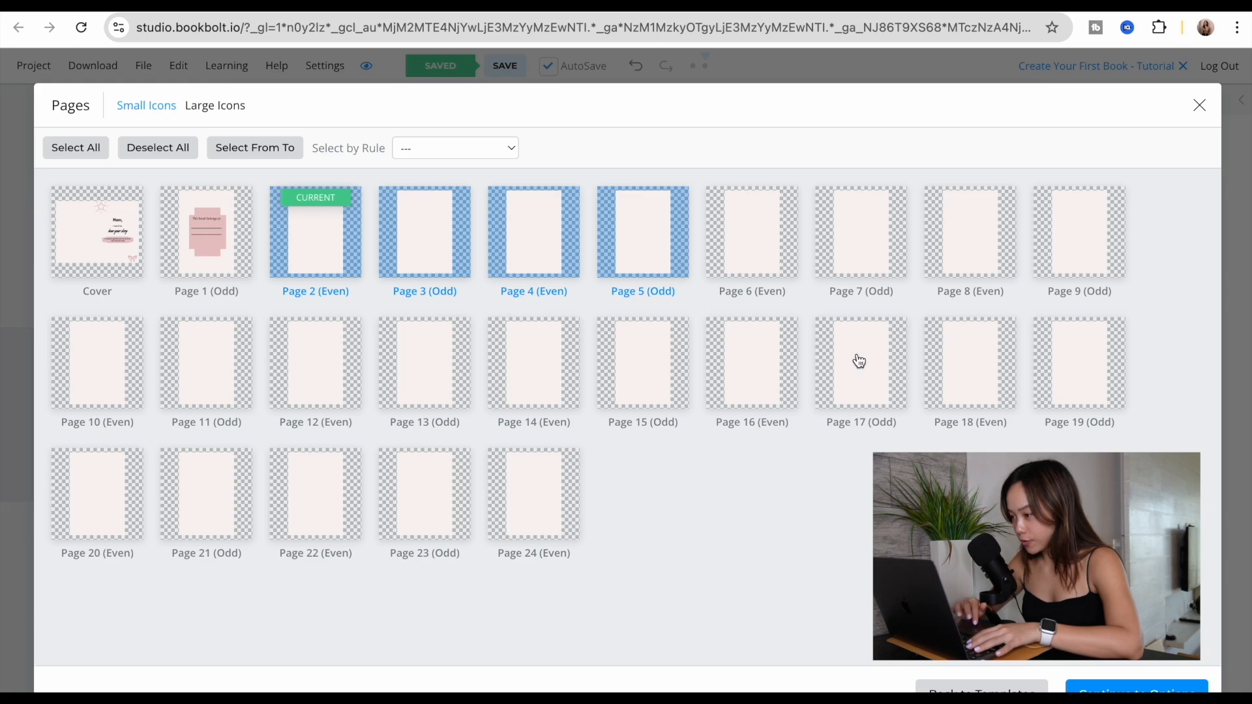
click(1136, 688)
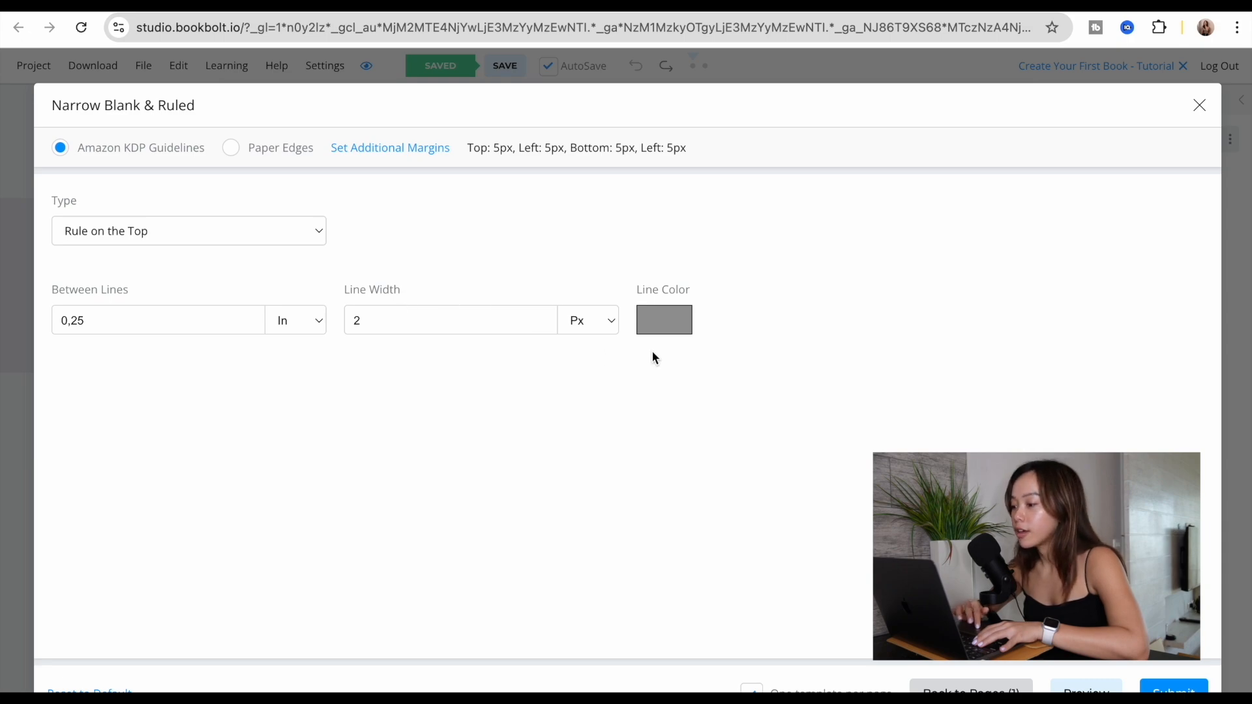
Apply the Narrow Blank & Ruled template to page 2 with dusty pink lines and shift the ruled block lower on the page.
click(662, 325)
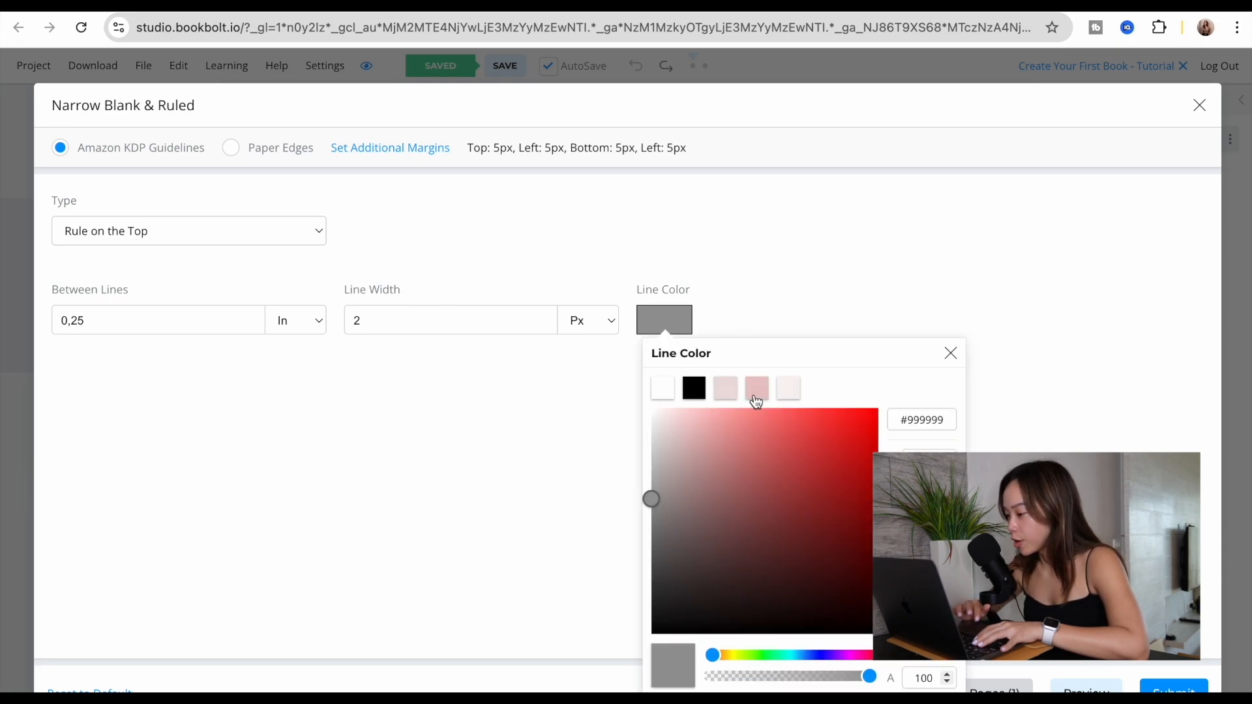
click(755, 395)
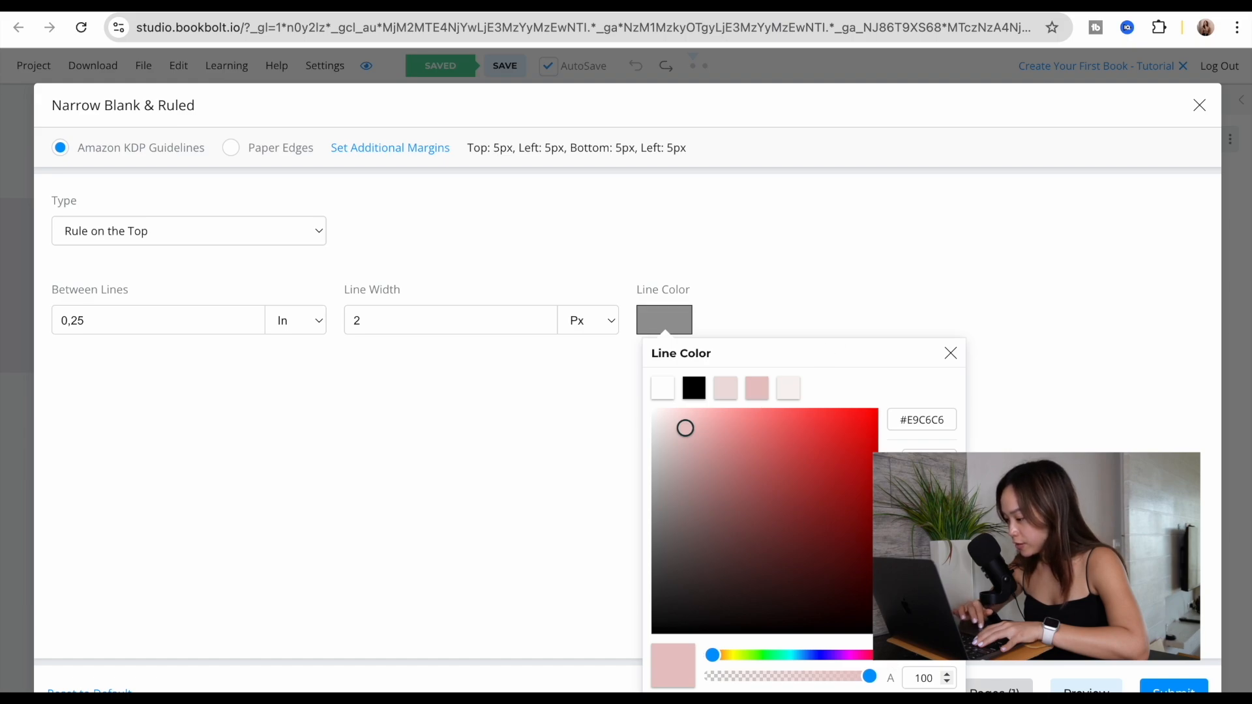
click(910, 692)
click(1170, 688)
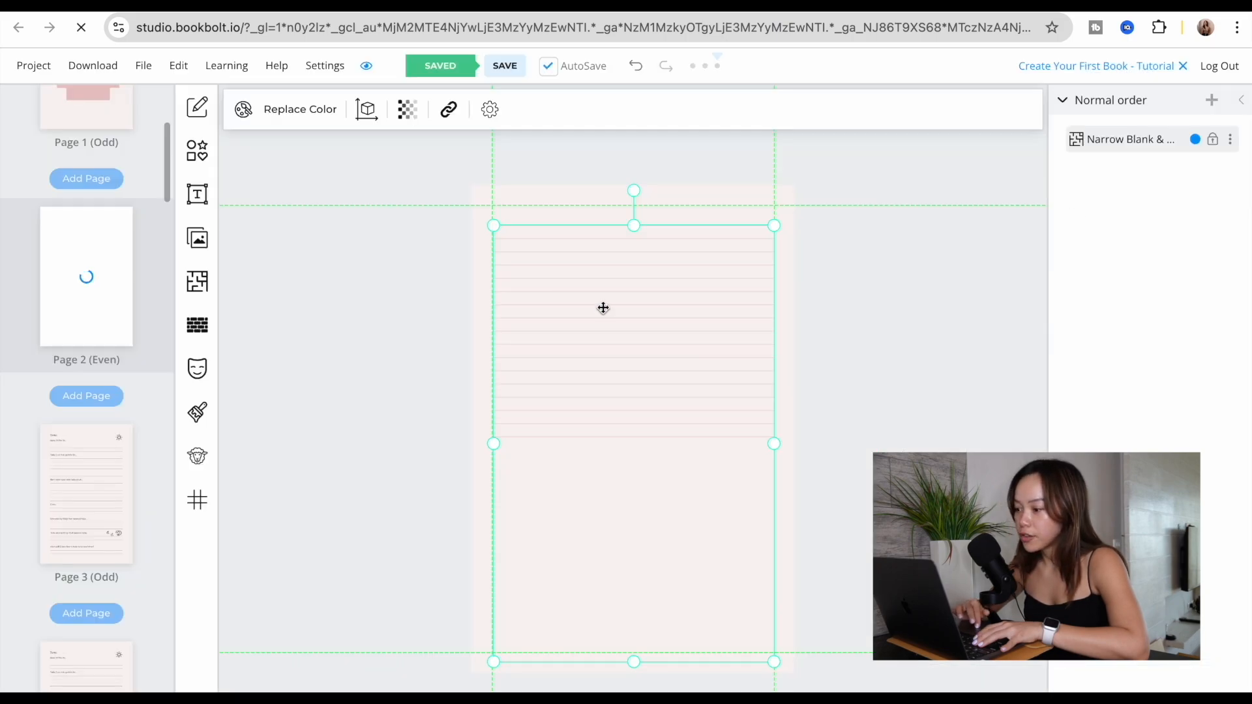
drag(603, 308, 601, 358)
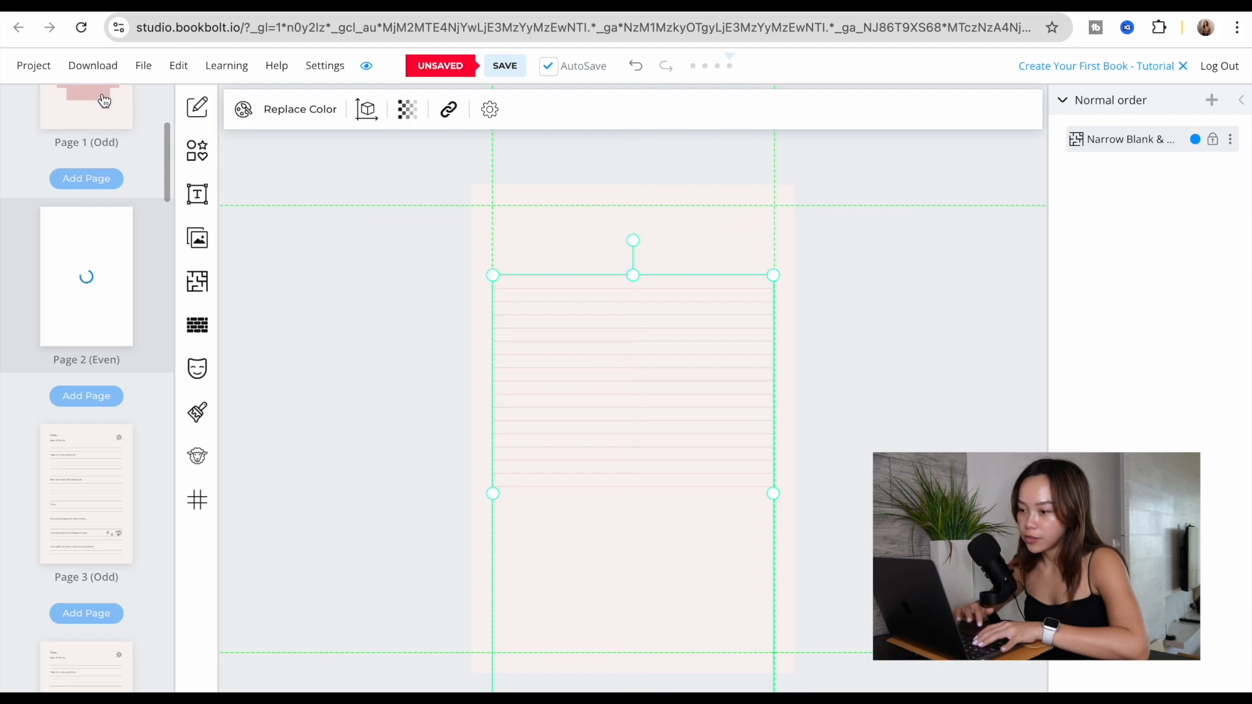
click(198, 199)
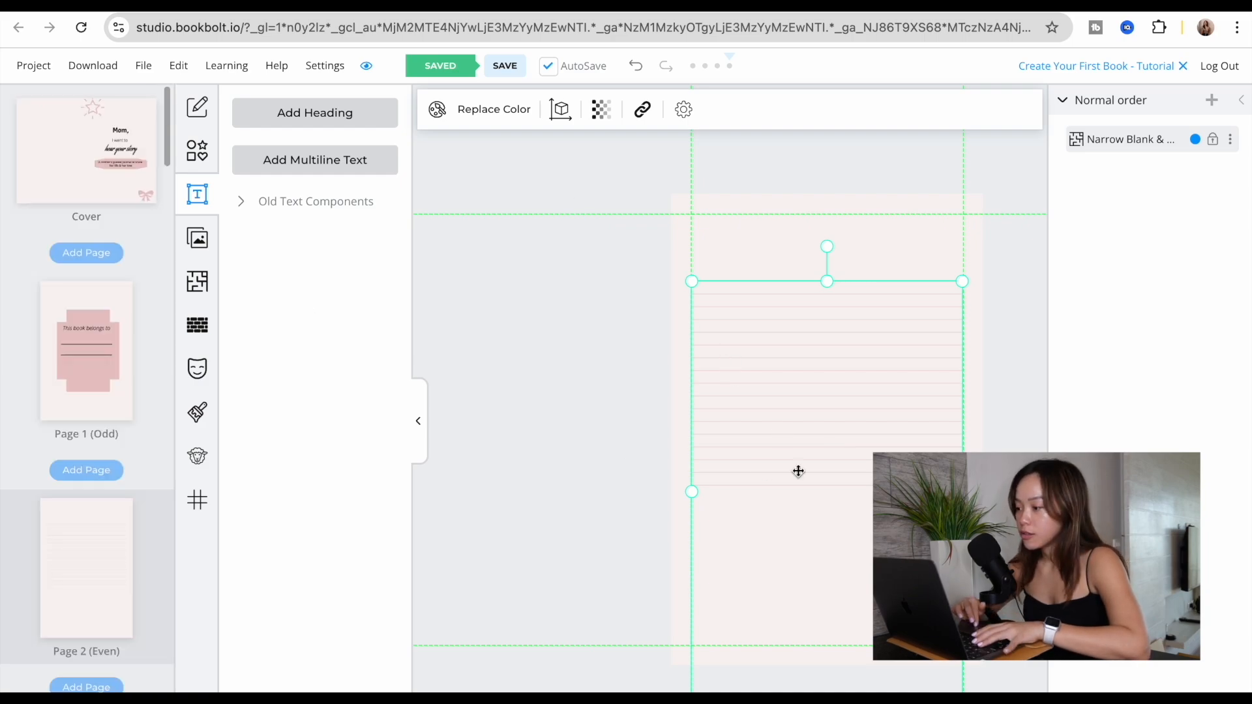
click(867, 261)
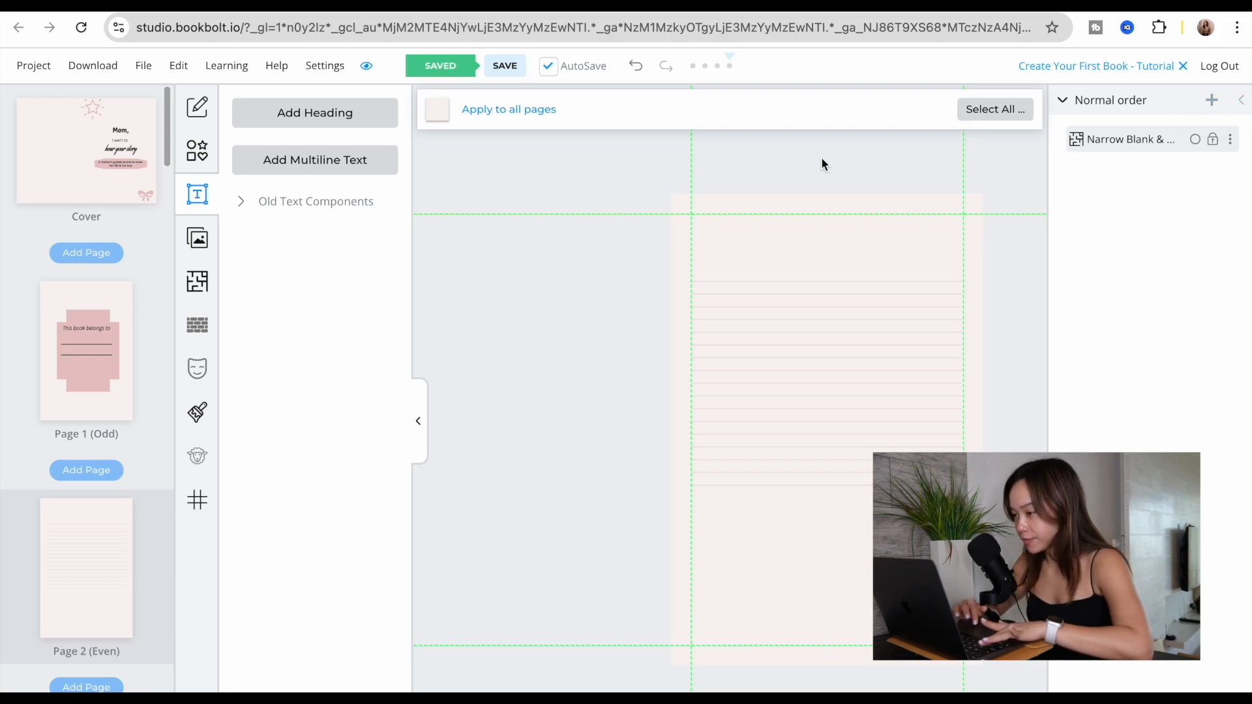
Download the current project as RGB for ebooks.
click(93, 65)
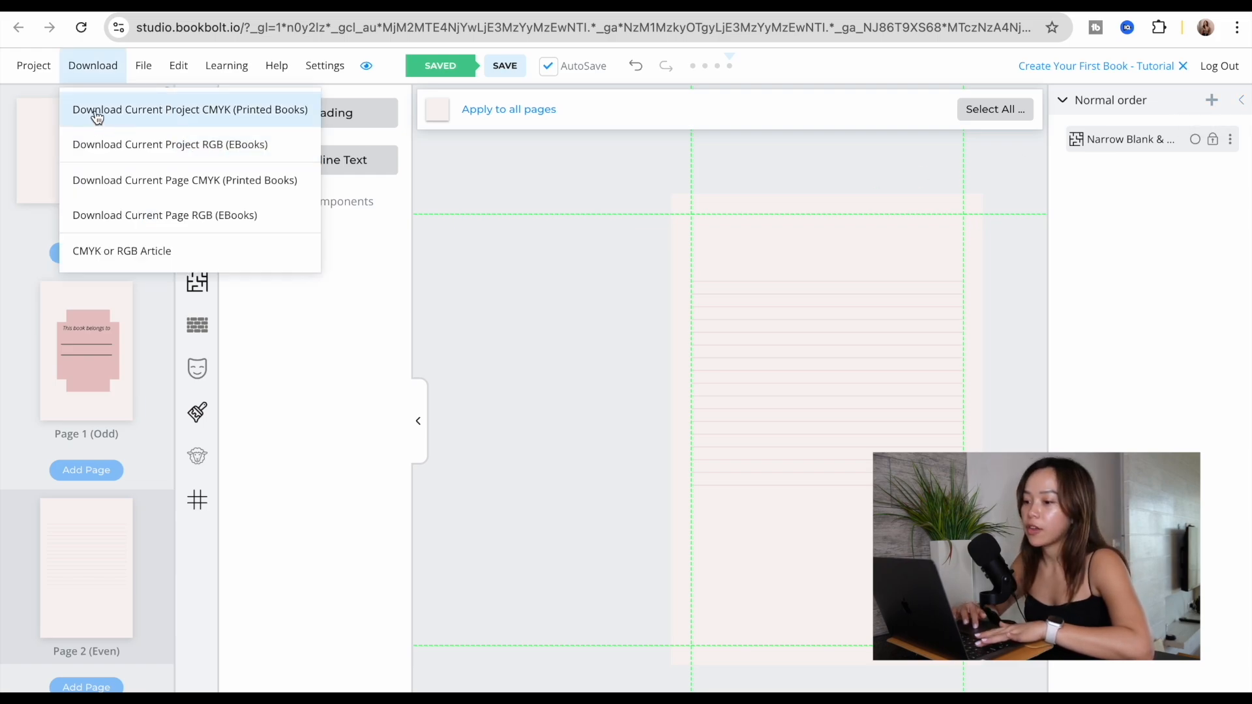
click(118, 144)
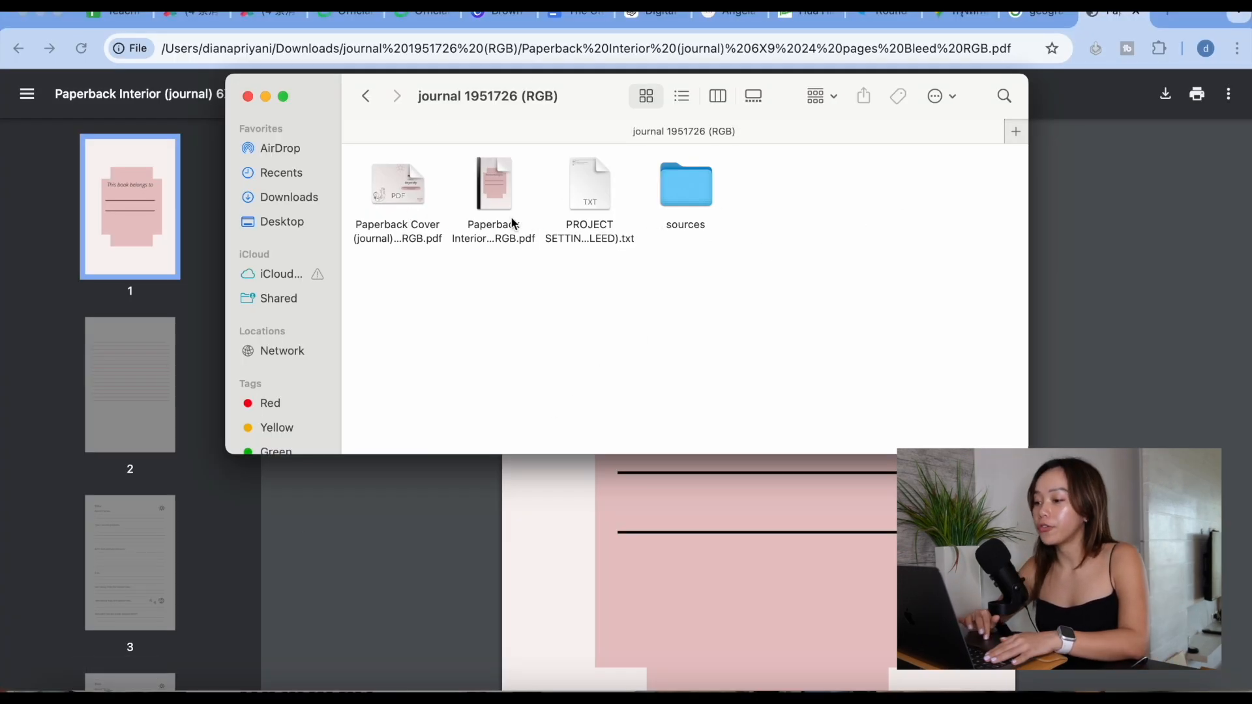
In Finder, preview the exported paperback cover PDF and look through the pages of the paperback interior PDF.
click(401, 182)
key(space)
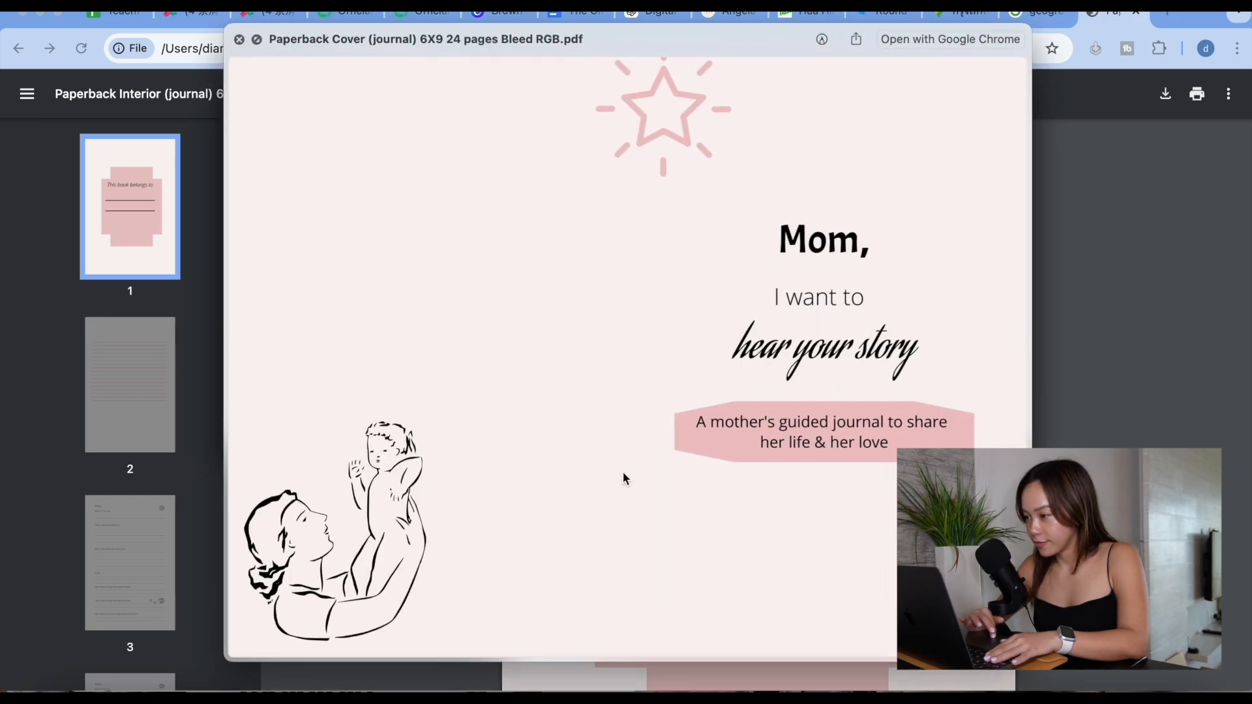
click(238, 40)
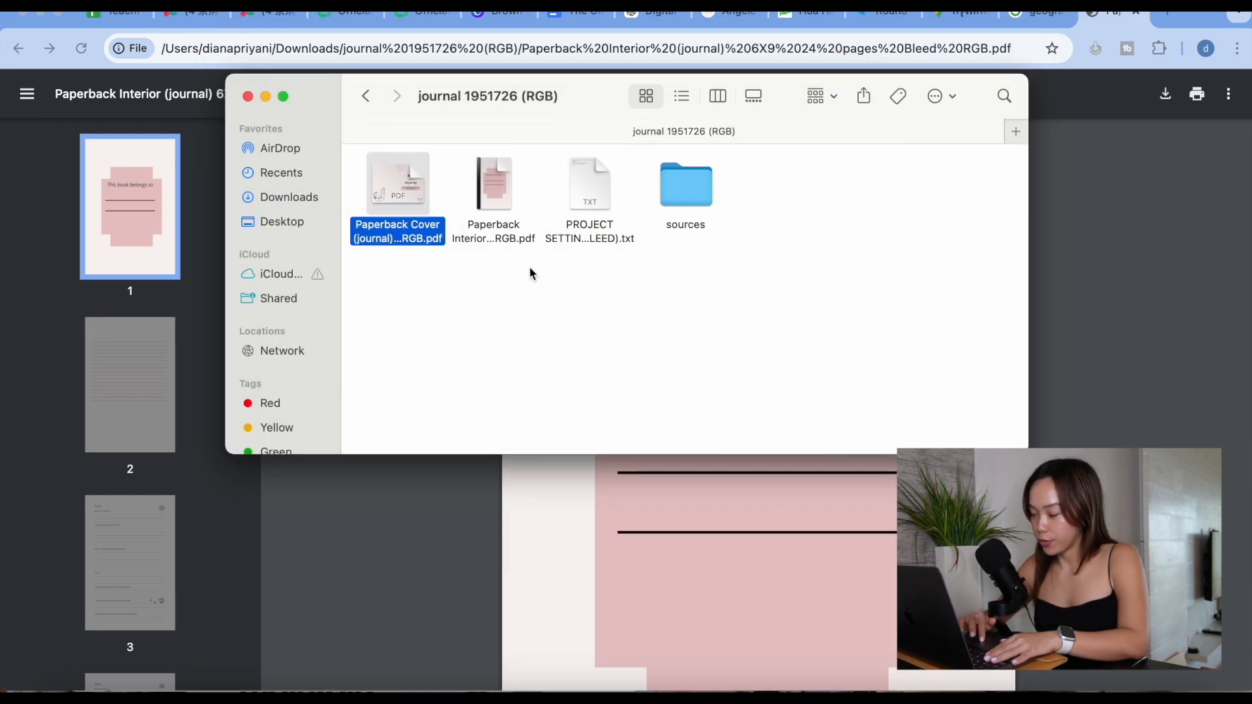
click(488, 173)
key(space)
scroll(598, 446, down, 10)
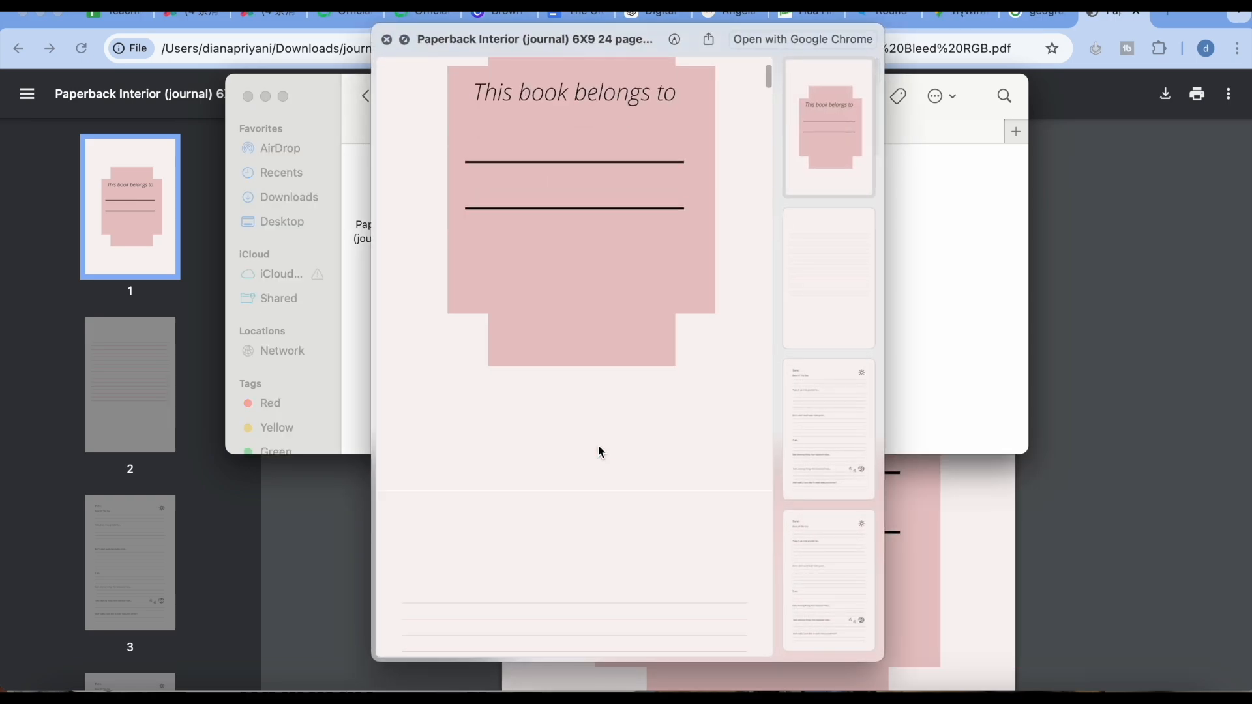
scroll(597, 444, down, 5)
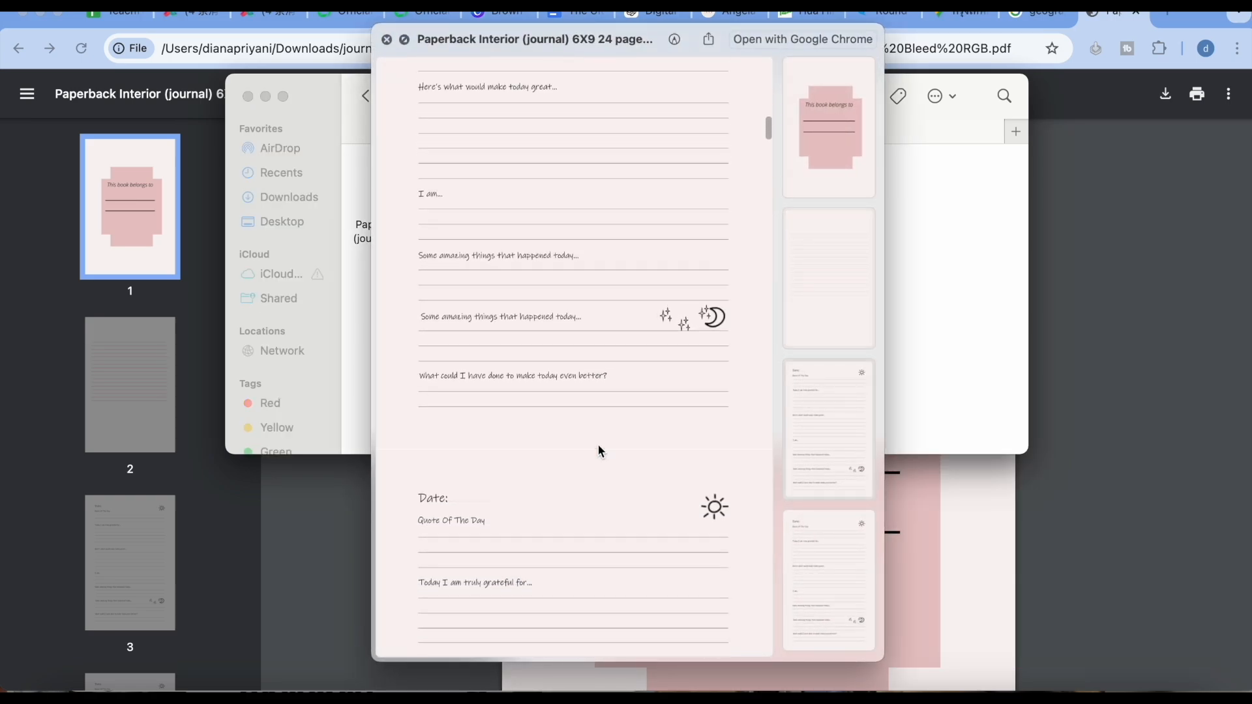
click(1097, 280)
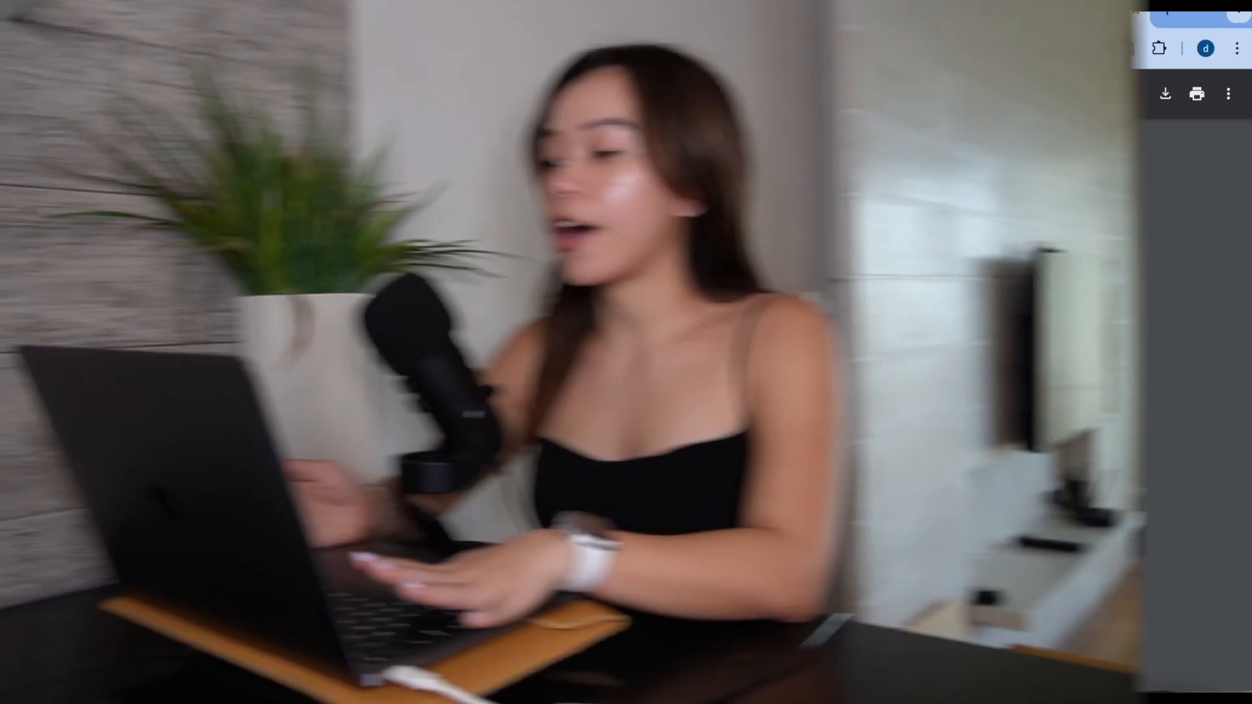